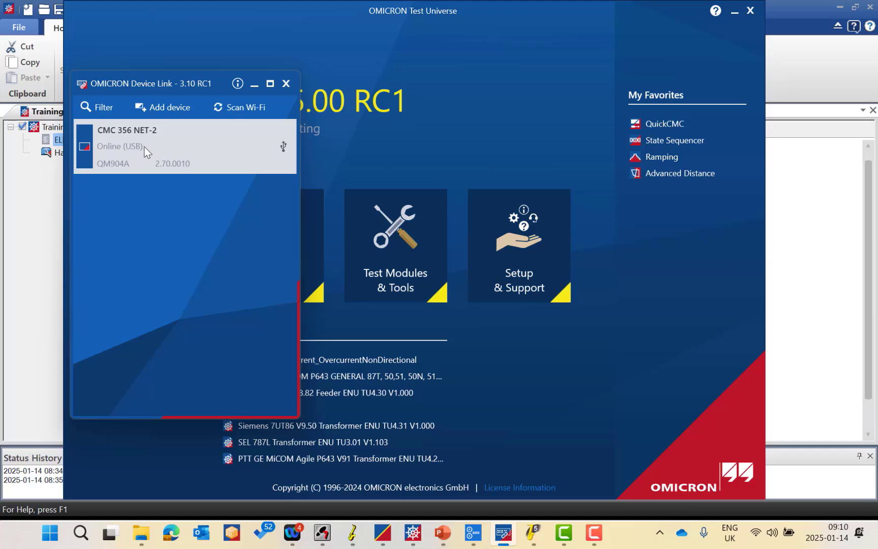
# Switch to OMICRON Control Center and choose the online CMC 356 as the test set in the document's hardware configuration.
pyautogui.click(254, 86)
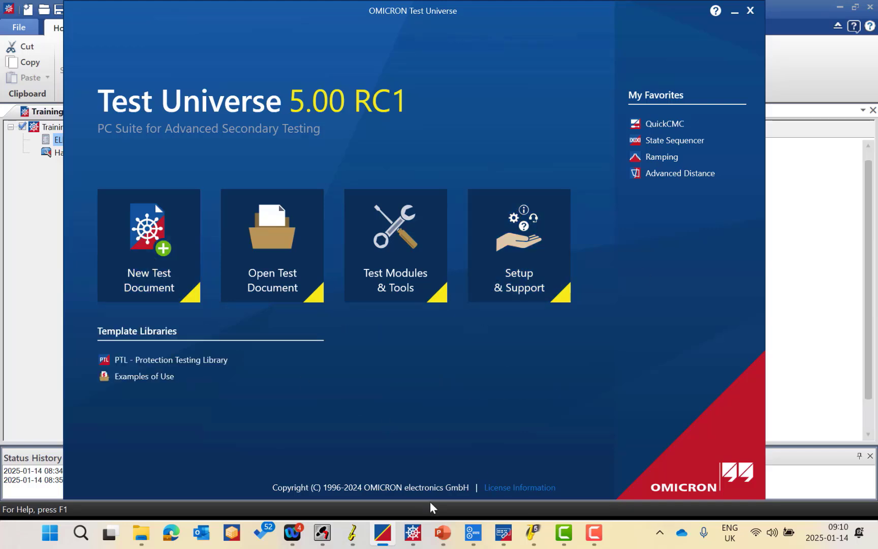
pyautogui.click(417, 533)
pyautogui.click(69, 153)
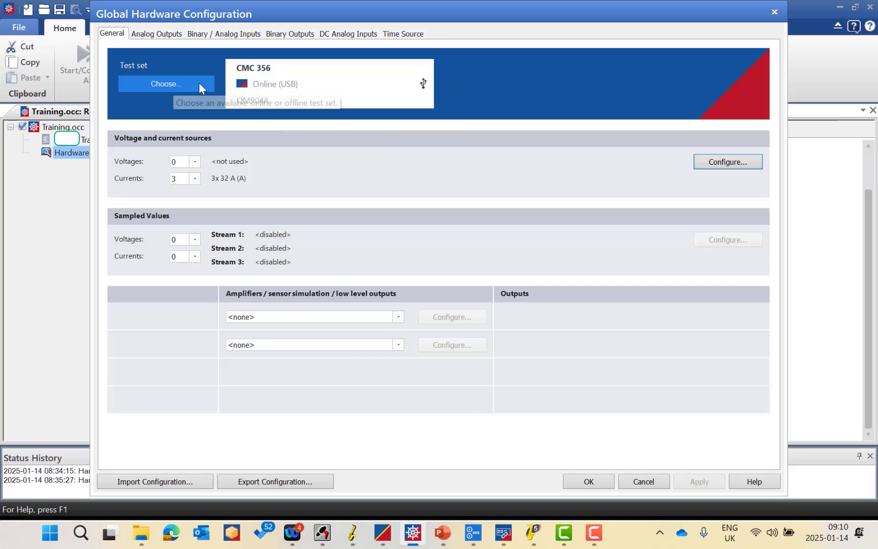
pyautogui.click(192, 82)
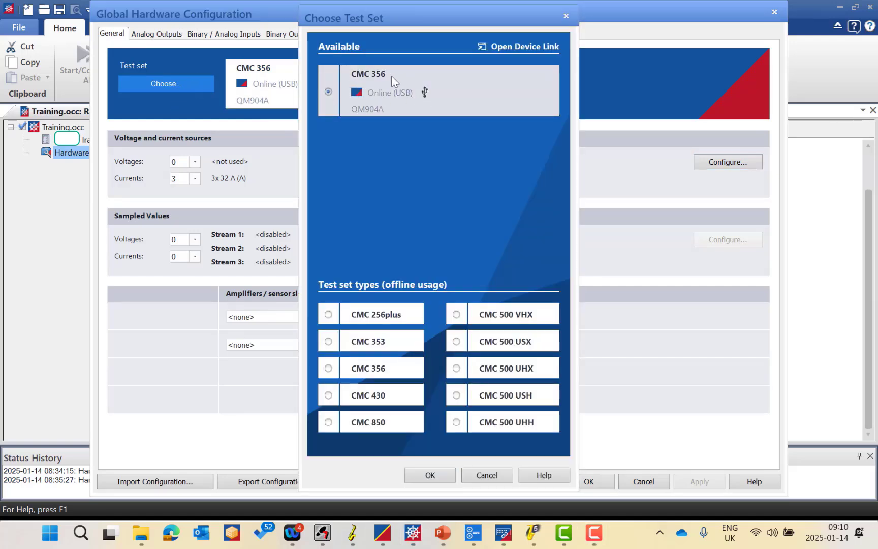
pyautogui.click(432, 475)
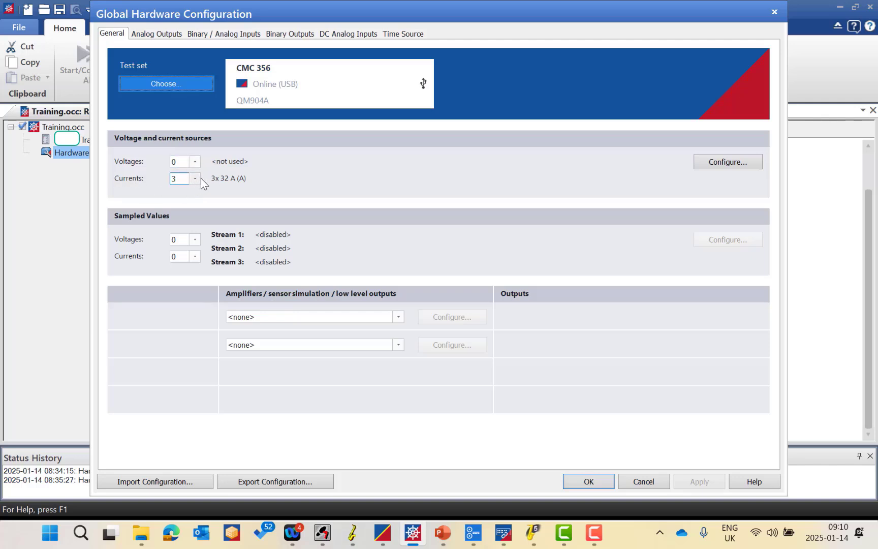
# Check the analog output and binary input assignments, and accept the hardware configuration.
pyautogui.click(167, 34)
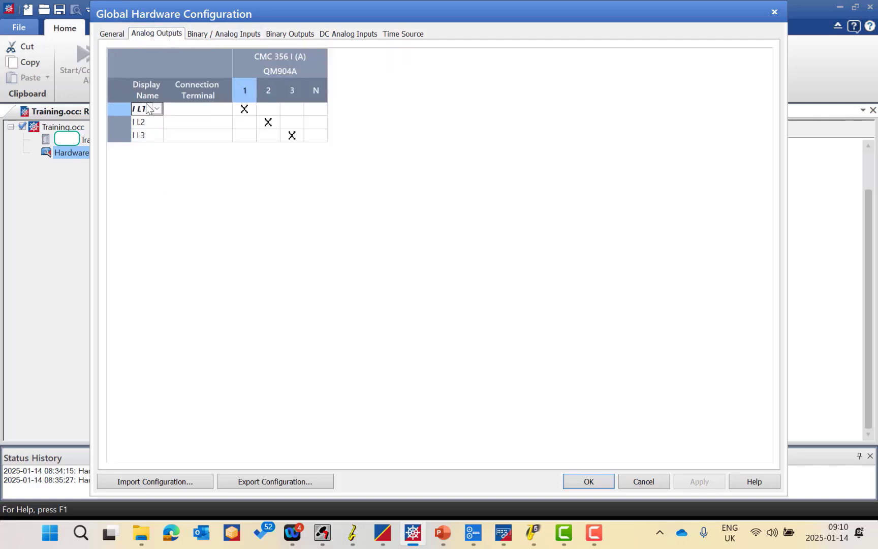
pyautogui.click(206, 34)
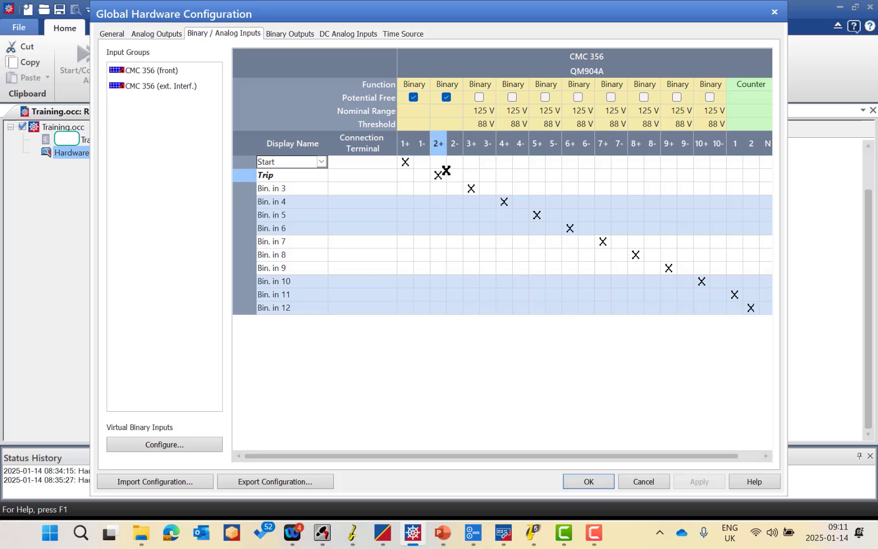
pyautogui.click(588, 481)
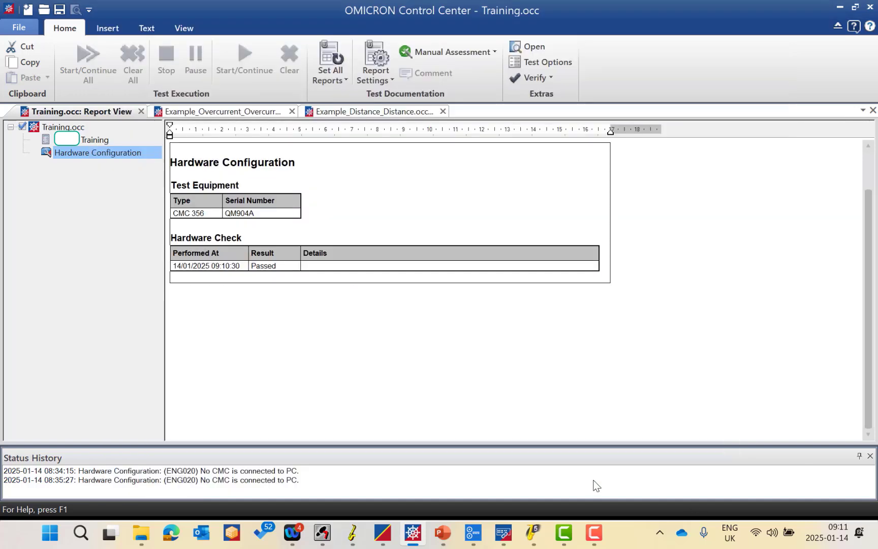
# Open the Training test object's device settings, review the device data, nominal values, instrument transformer option and limits, and accept them.
pyautogui.click(77, 142)
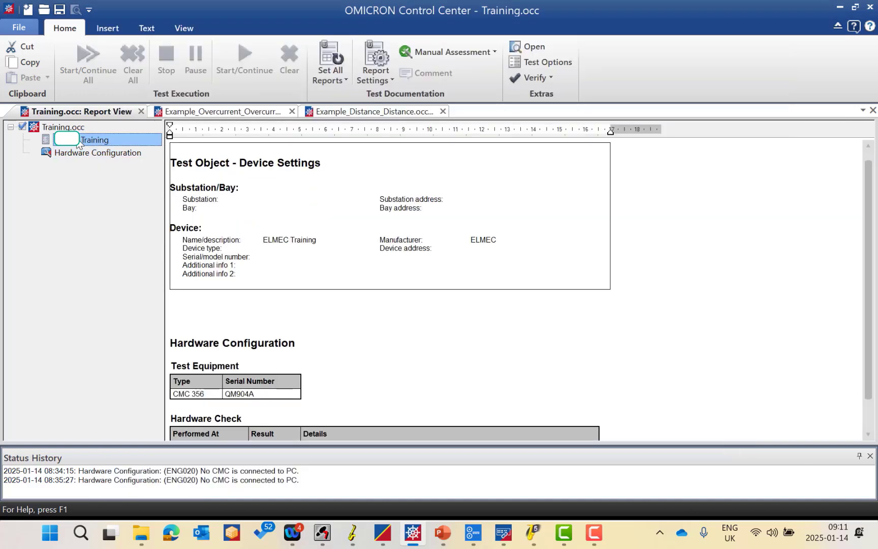
pyautogui.doubleClick(78, 142)
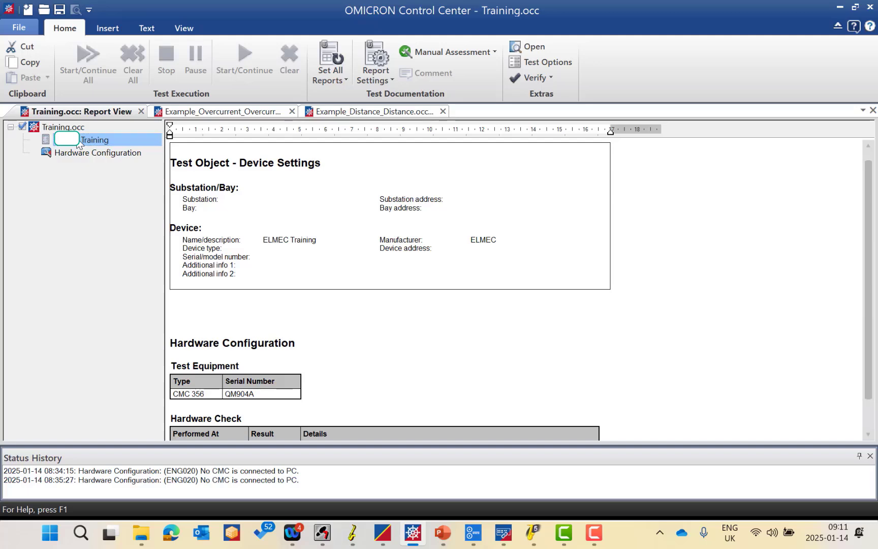
pyautogui.click(49, 93)
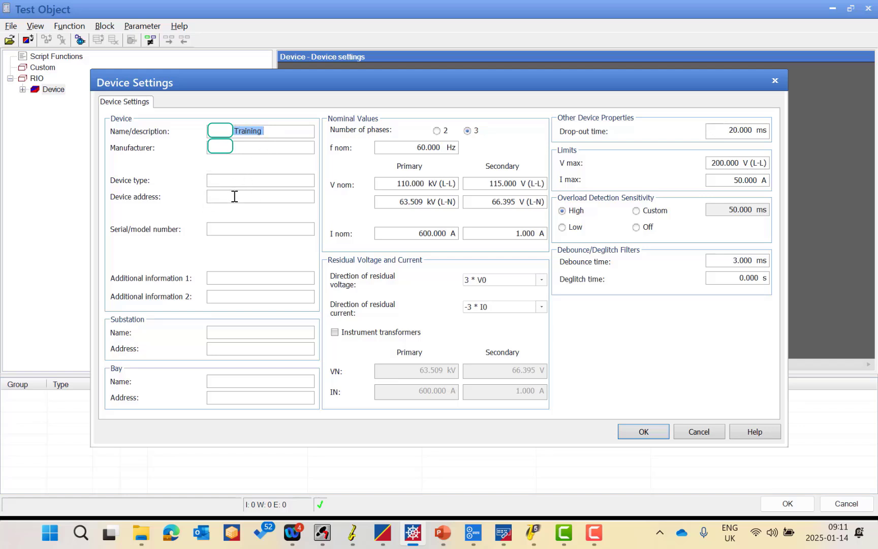
pyautogui.click(216, 228)
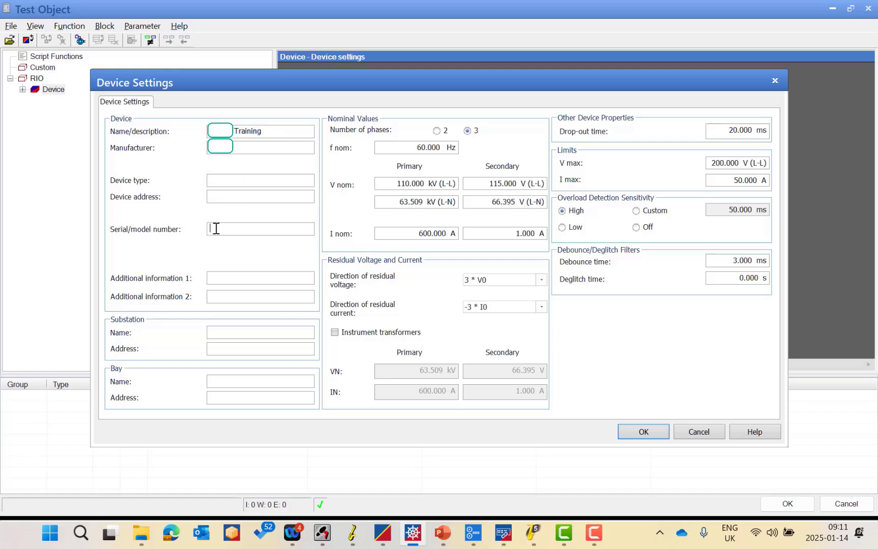
pyautogui.click(226, 280)
pyautogui.click(344, 336)
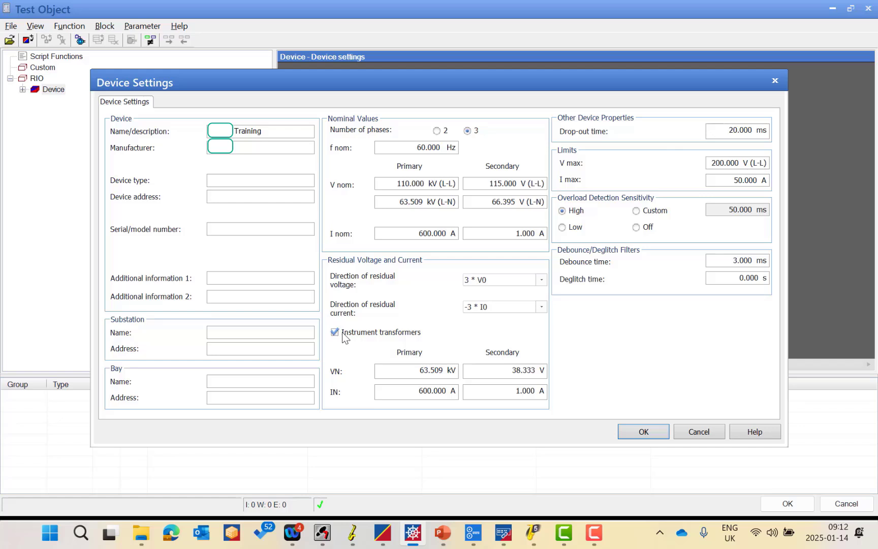
pyautogui.click(344, 336)
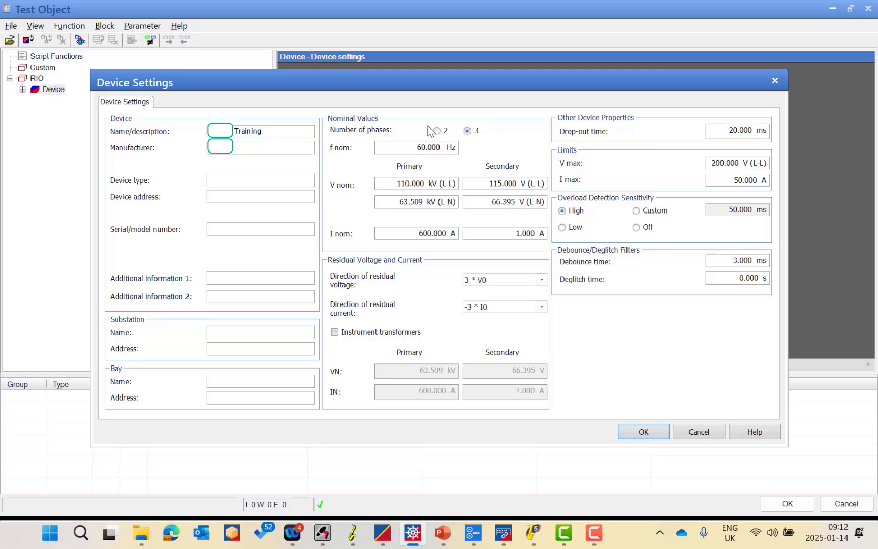
pyautogui.moveTo(428, 80); pyautogui.dragTo(394, 63)
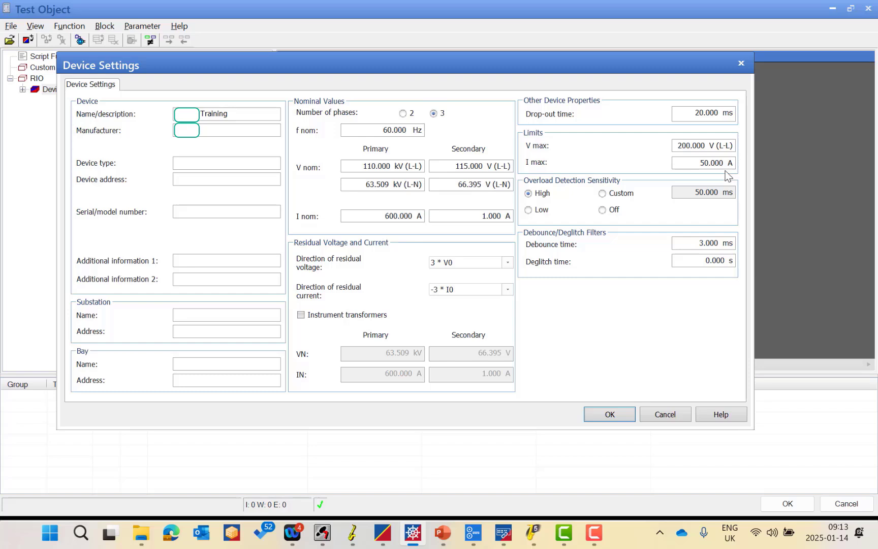
pyautogui.click(605, 414)
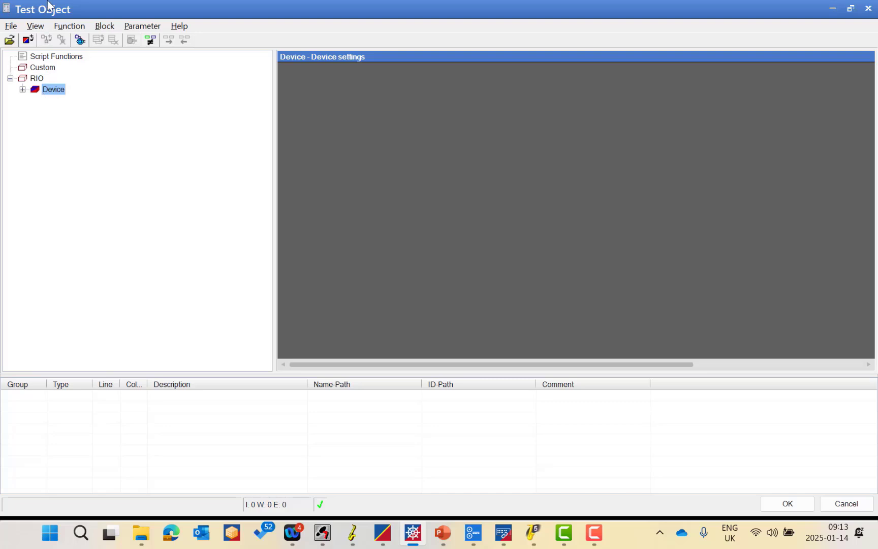
# Add an Overcurrent function to the test object and open its protection parameters.
pyautogui.click(71, 26)
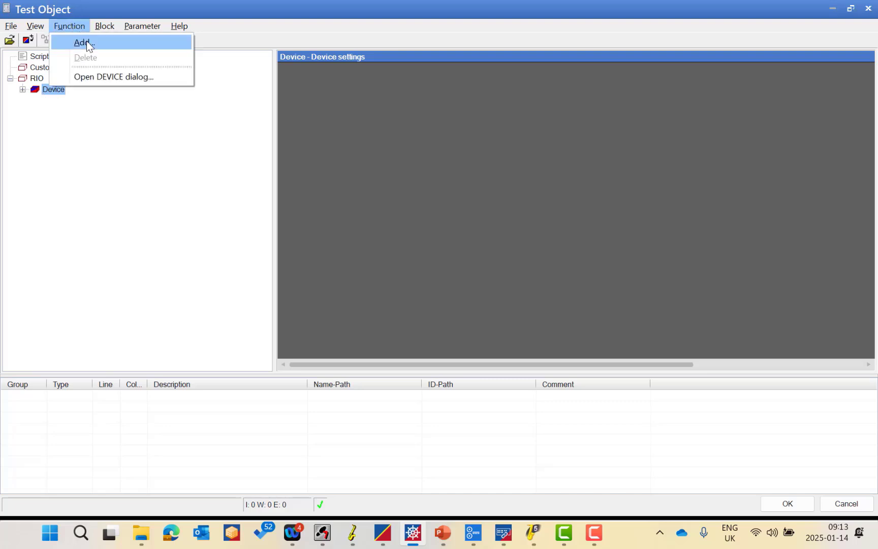
pyautogui.click(85, 42)
pyautogui.click(398, 252)
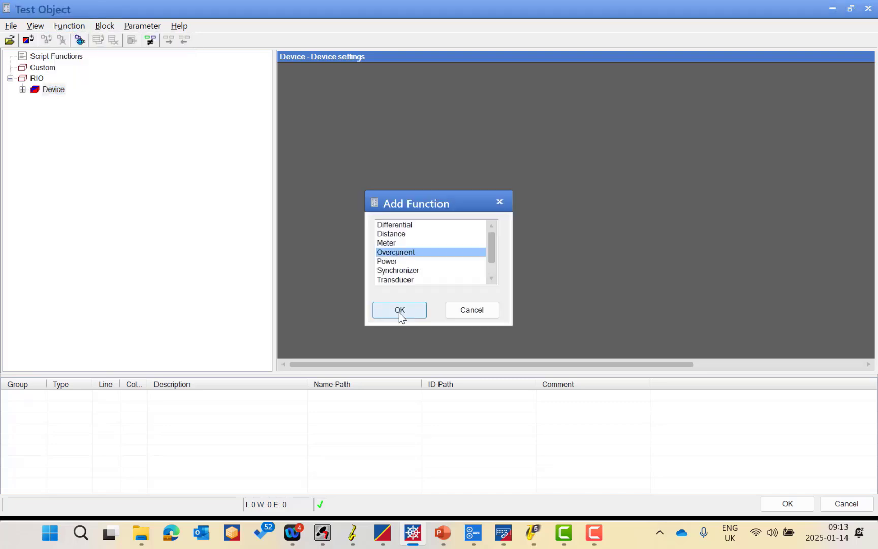
pyautogui.click(400, 310)
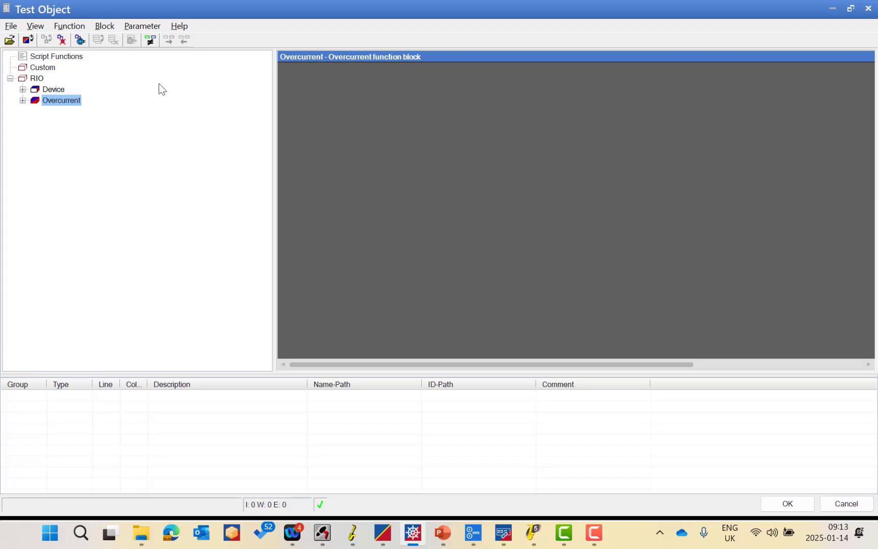
pyautogui.doubleClick(38, 102)
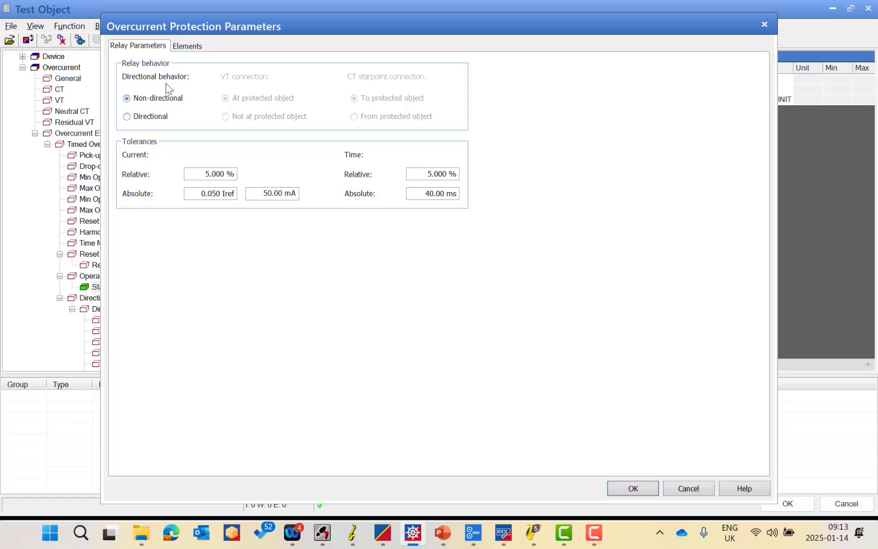
# Set the relay behavior to directional, with the VT at the protected object and the CT starpoint to the protected object.
pyautogui.click(145, 118)
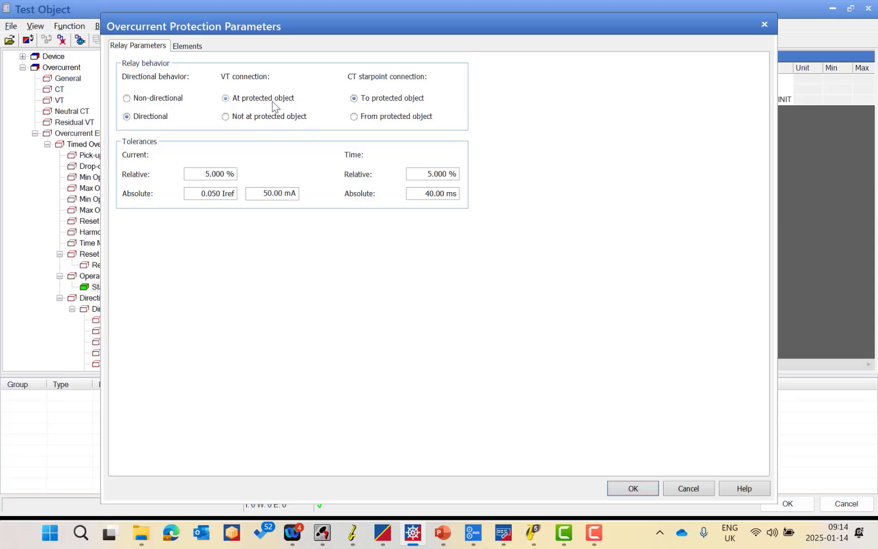
pyautogui.click(238, 117)
pyautogui.click(245, 99)
pyautogui.click(385, 101)
# Rename the existing phase overcurrent element as I>.
pyautogui.click(184, 46)
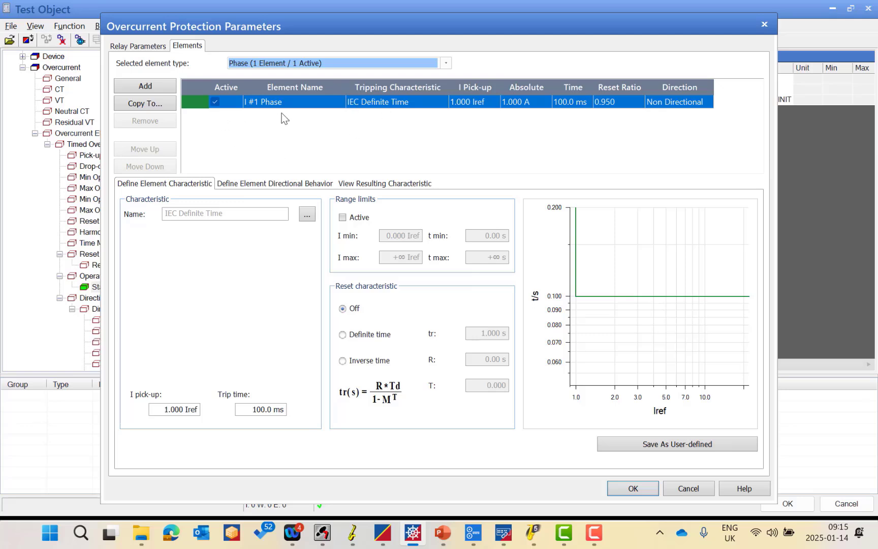
pyautogui.click(293, 103)
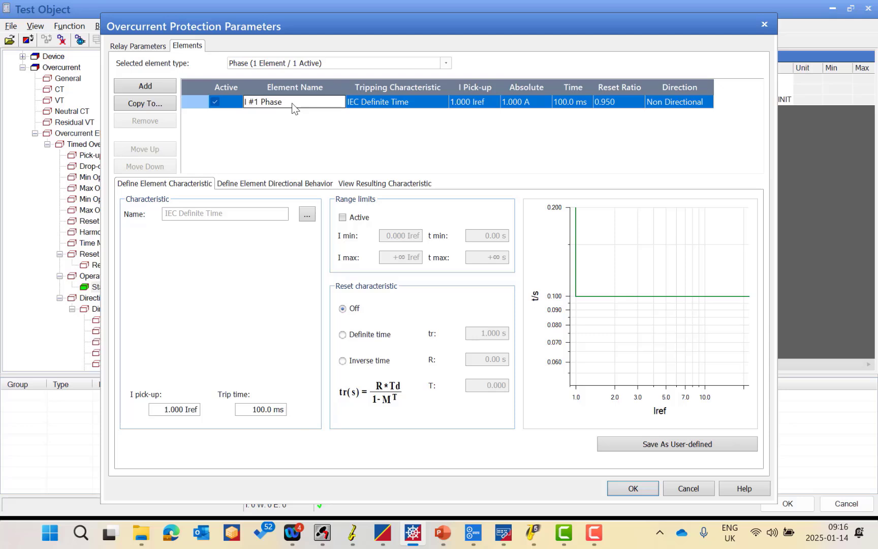
pyautogui.doubleClick(292, 102)
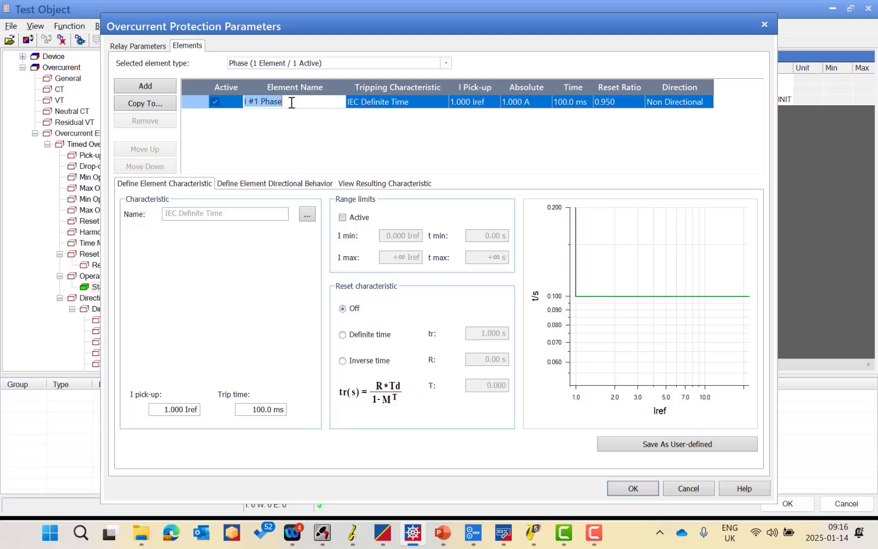
pyautogui.write('I>')
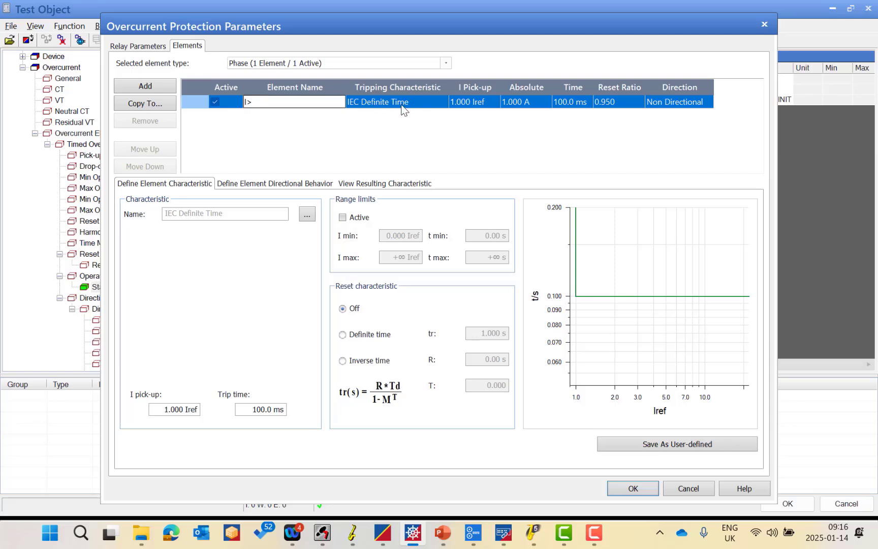
# Assign the IEC Normal Inverse characteristic to the I> element and set its time index to 0.200.
pyautogui.click(307, 215)
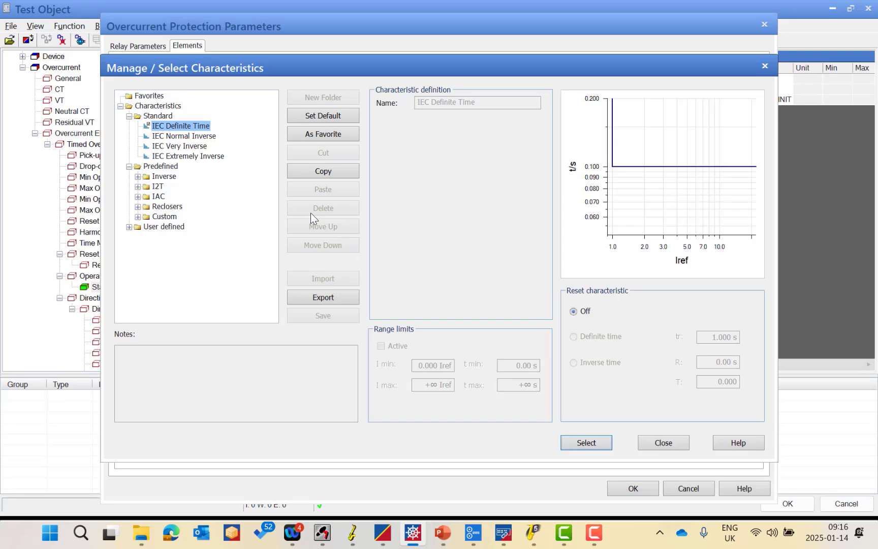
pyautogui.click(189, 136)
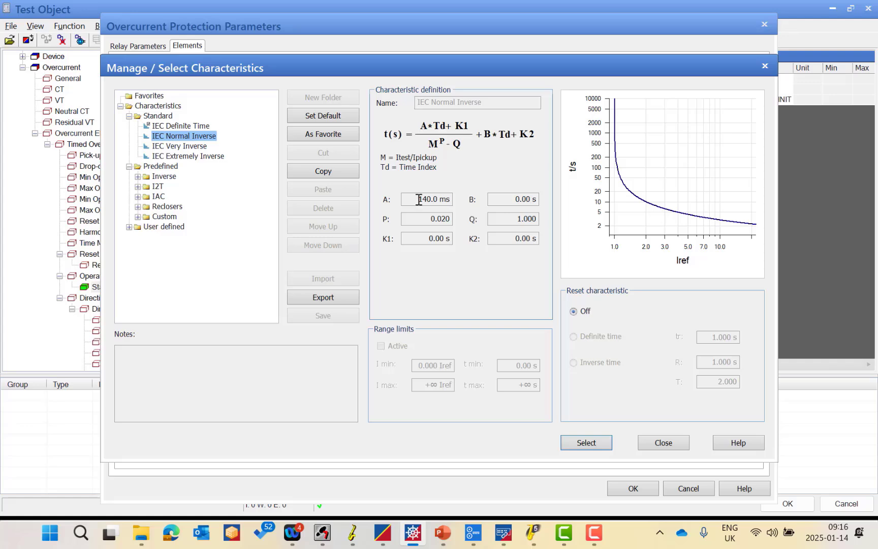
pyautogui.click(596, 443)
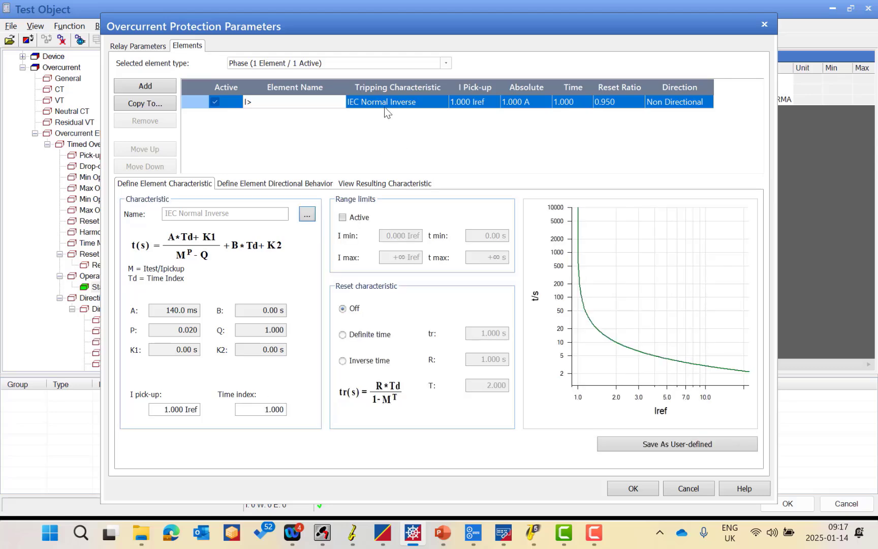
pyautogui.doubleClick(283, 409)
pyautogui.write('0.0')
pyautogui.write('20')
pyautogui.click(165, 409)
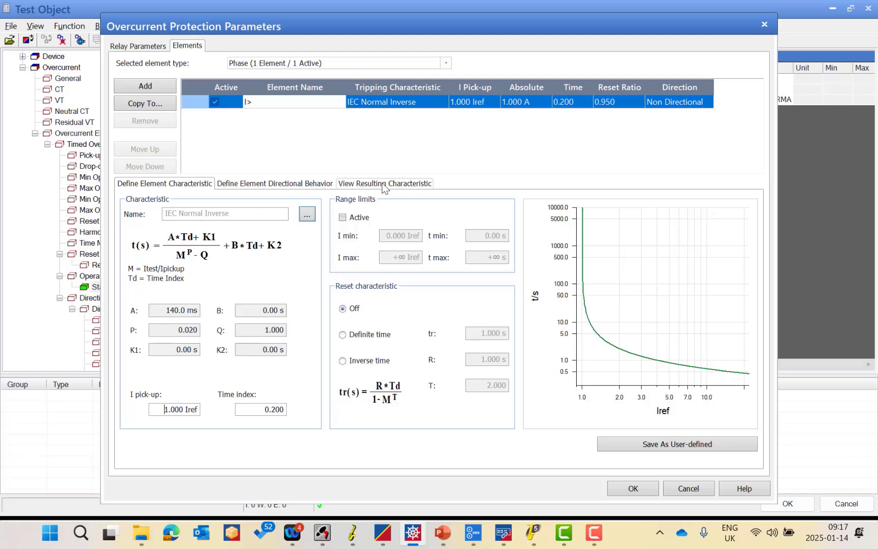
# Set the relay's directional behavior to non-directional and view the resulting characteristic of the I> element.
pyautogui.click(310, 188)
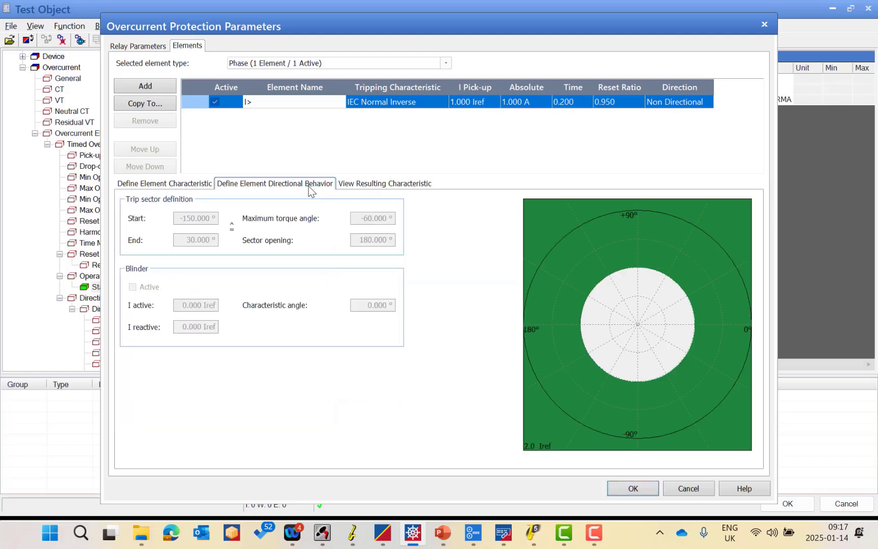
pyautogui.click(140, 46)
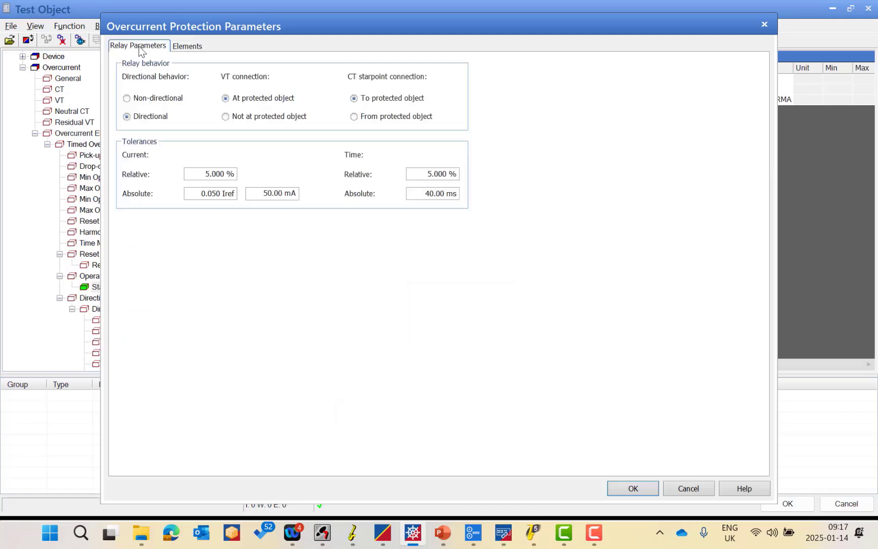
pyautogui.click(146, 98)
pyautogui.click(181, 47)
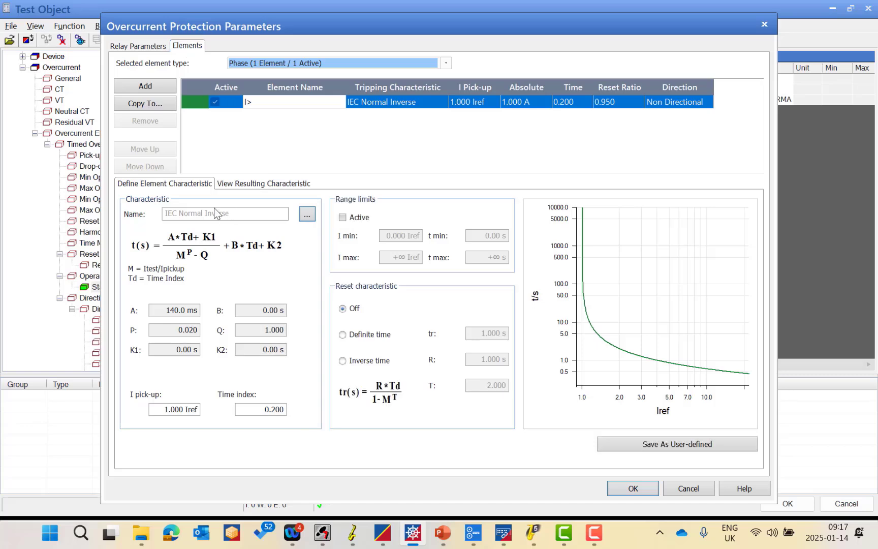
pyautogui.click(275, 187)
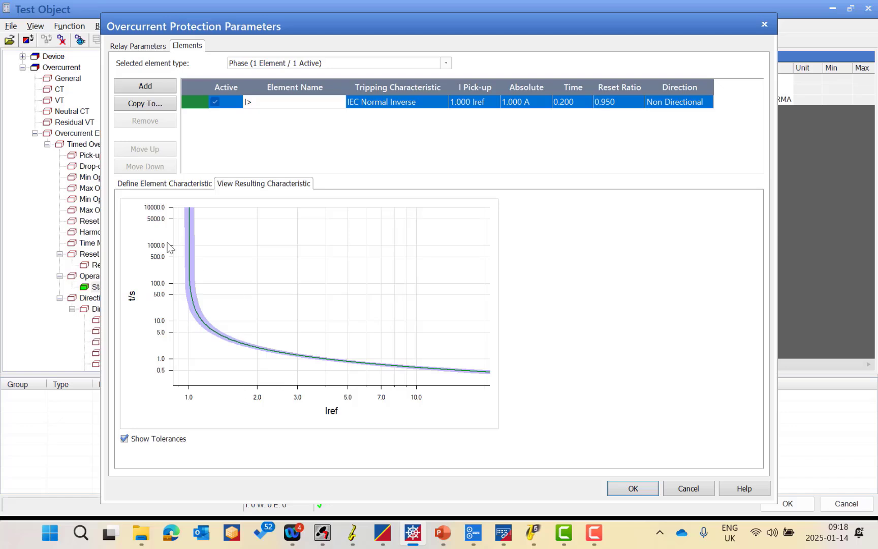
pyautogui.click(146, 184)
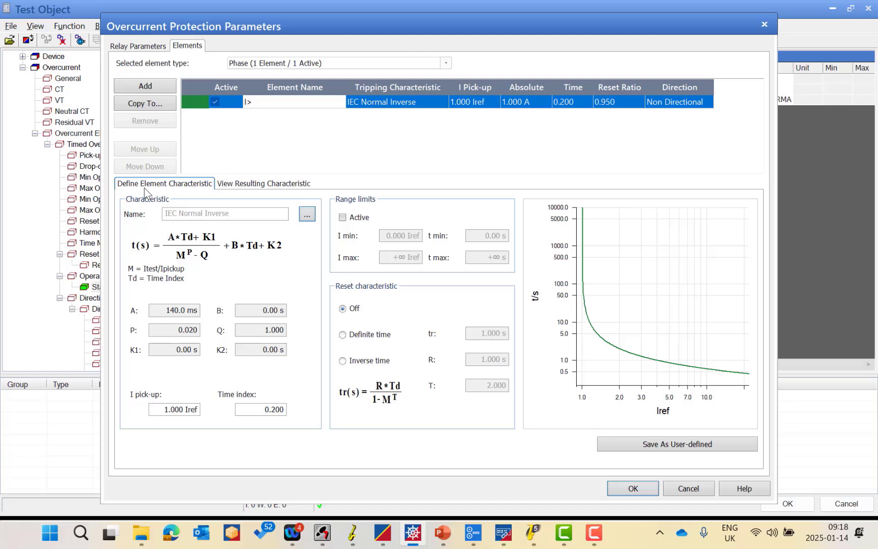
# Add a second phase element and name it I>>.
pyautogui.click(144, 86)
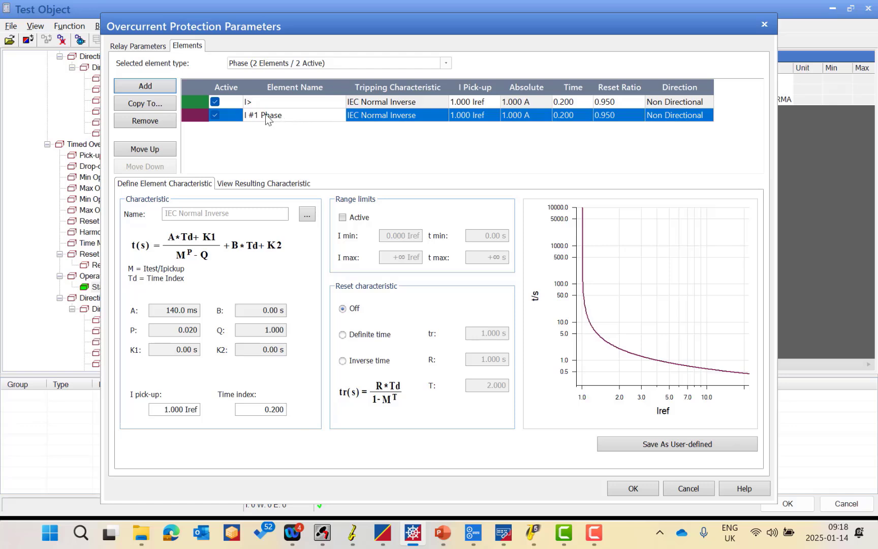
pyautogui.write('e')
pyautogui.moveTo(284, 113); pyautogui.dragTo(244, 112)
pyautogui.press('BackSpace')
pyautogui.write('>>')
# Assign the standard IEC Definite Time characteristic to the I>> phase element.
pyautogui.click(307, 219)
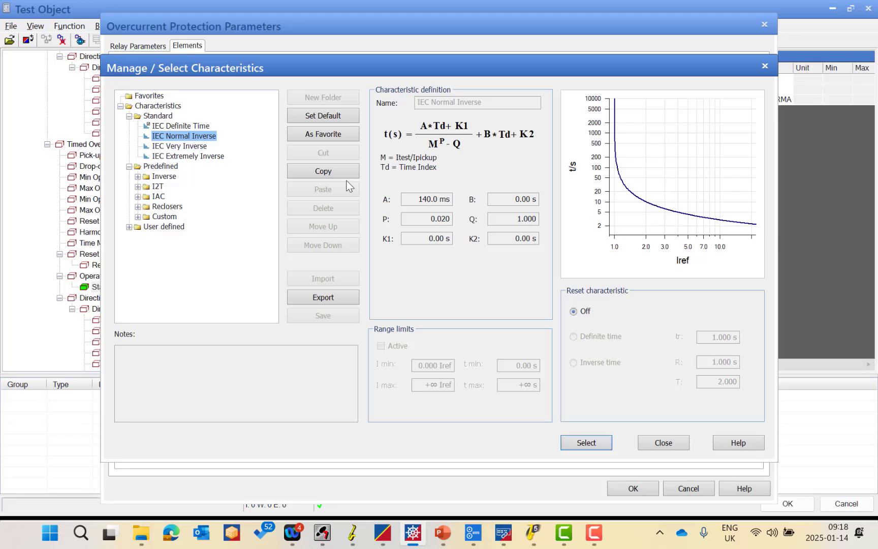
pyautogui.click(193, 126)
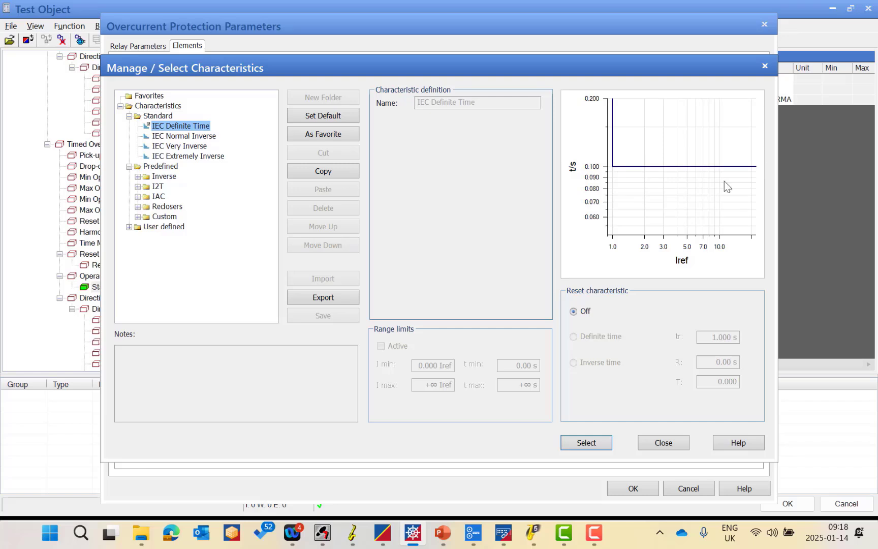
pyautogui.click(587, 443)
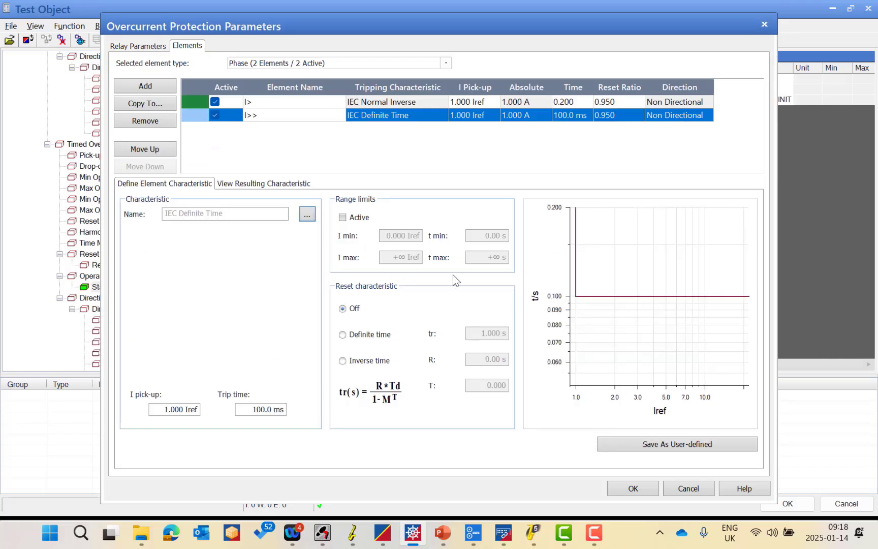
# Set the pick-up current of the I>> element to 3.000 Iref.
pyautogui.doubleClick(179, 408)
pyautogui.write('20')
pyautogui.press('BackSpace')
pyautogui.write('3.')
pyautogui.click(251, 410)
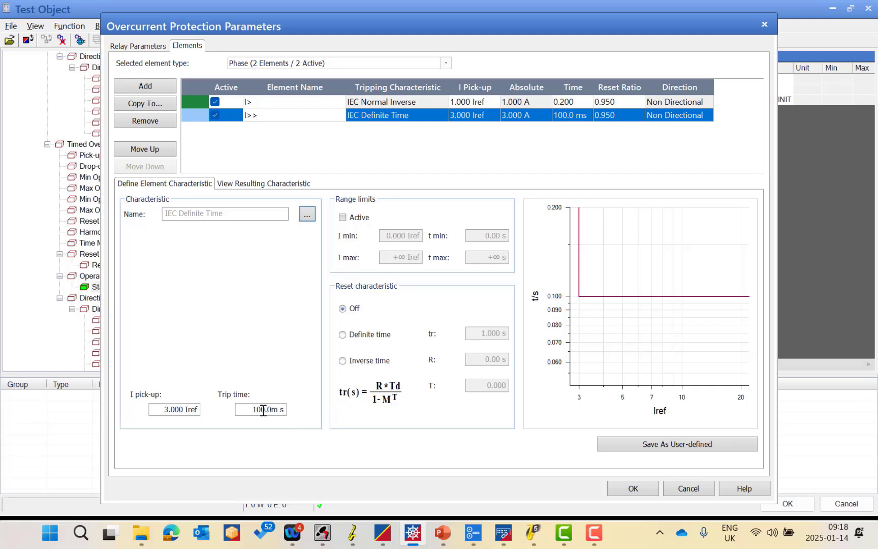
# View the combined resulting characteristic of both phase elements, and accept the overcurrent parameters and the test object.
pyautogui.click(349, 217)
pyautogui.click(349, 217)
pyautogui.click(277, 187)
pyautogui.click(248, 184)
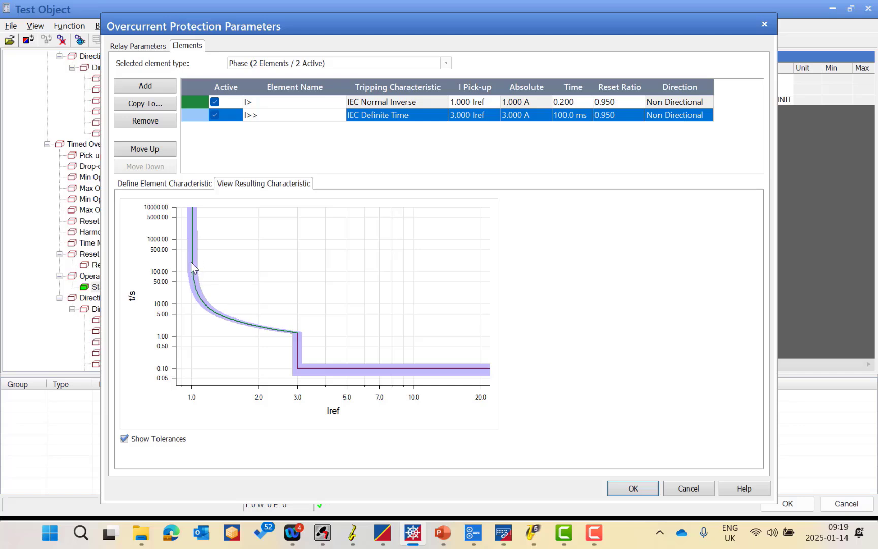
pyautogui.click(630, 488)
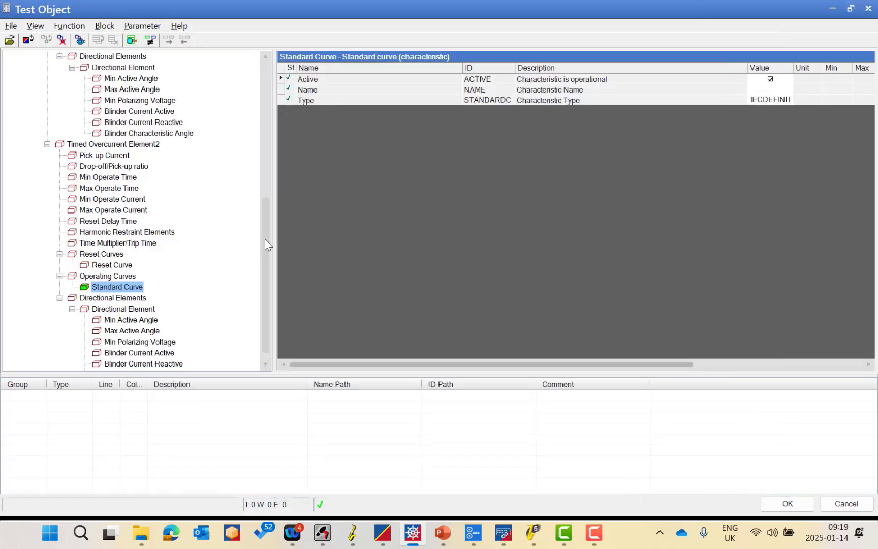
pyautogui.click(783, 504)
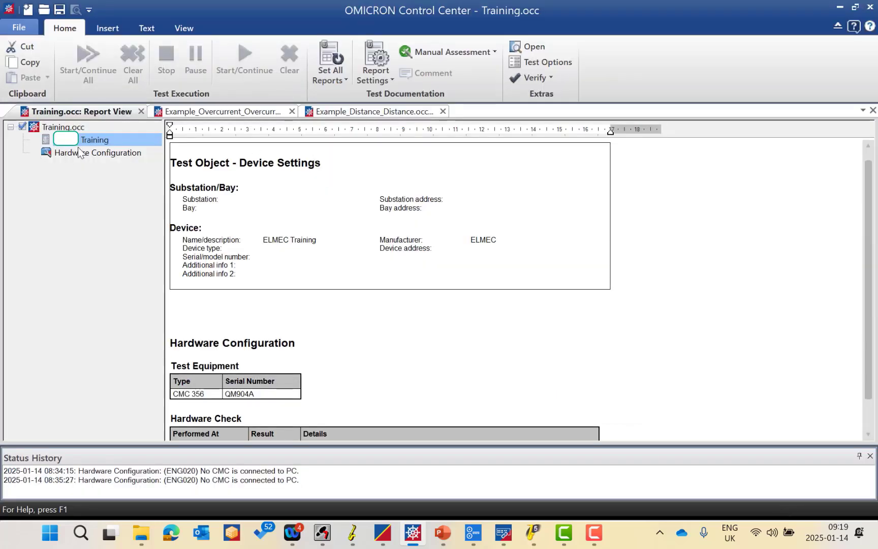
# Review the analog outputs and the Start and Trip binary inputs in the hardware configuration, and close it with OK.
pyautogui.click(80, 153)
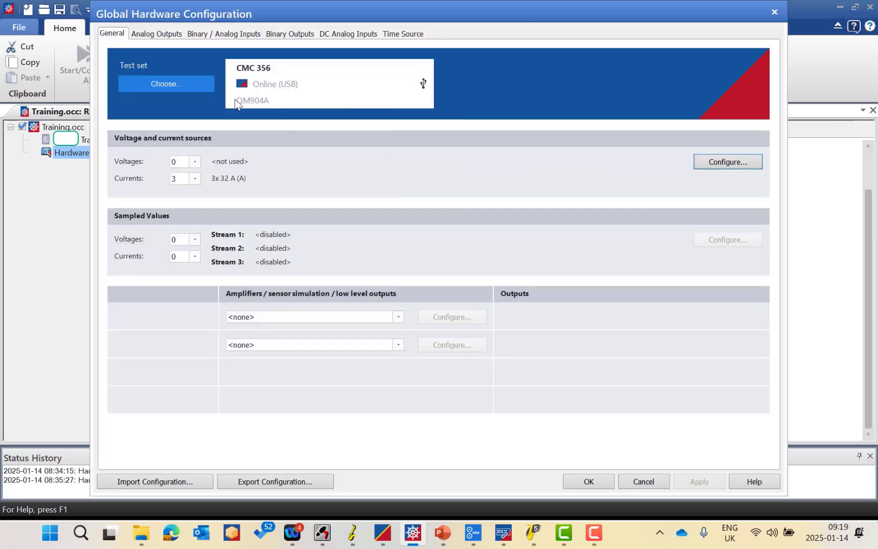
pyautogui.click(169, 34)
pyautogui.click(205, 36)
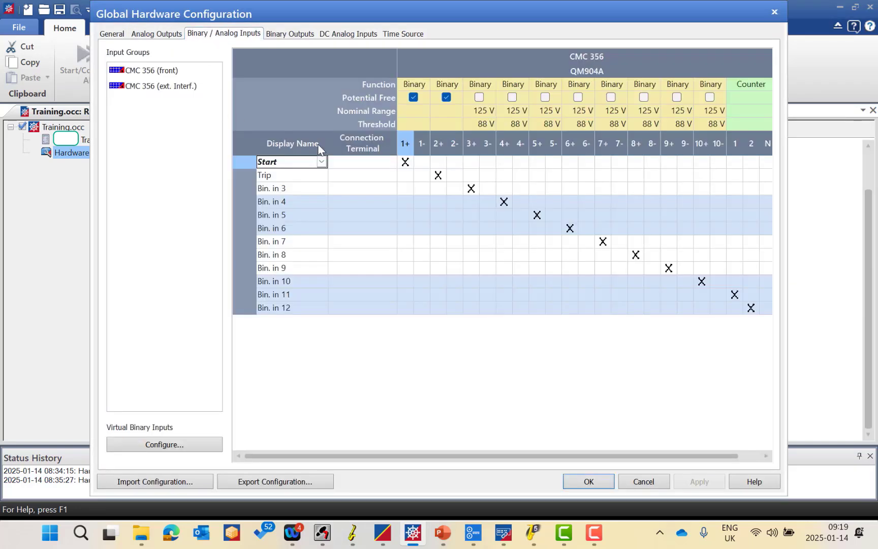
pyautogui.click(300, 177)
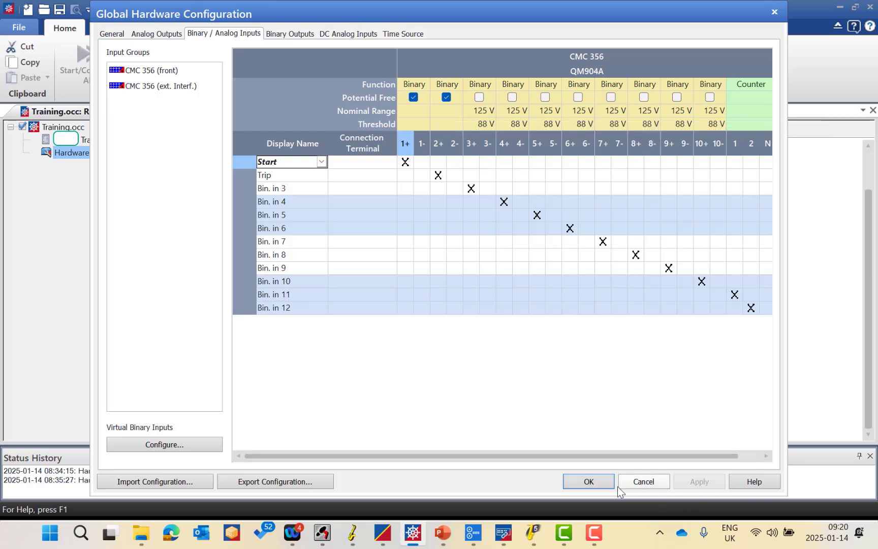
pyautogui.click(595, 477)
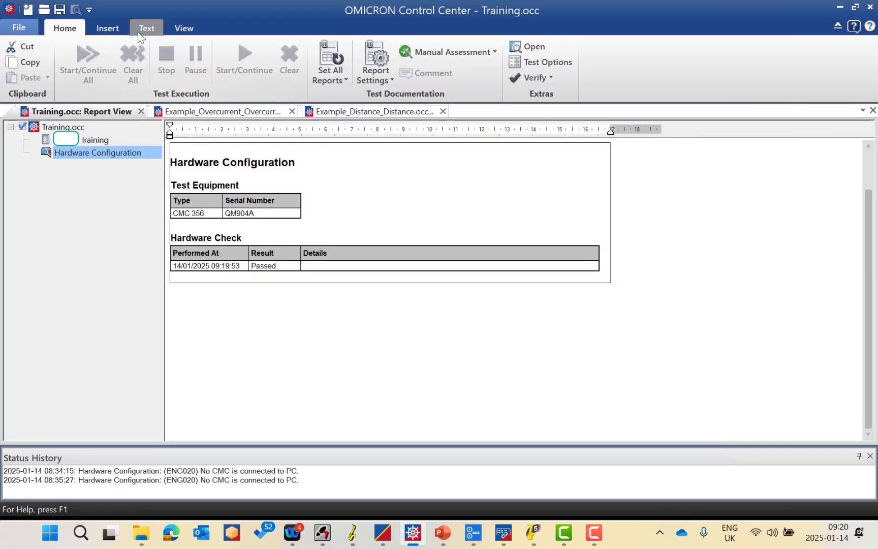
# Insert a new Overcurrent test module into the Training.occ test document.
pyautogui.click(114, 30)
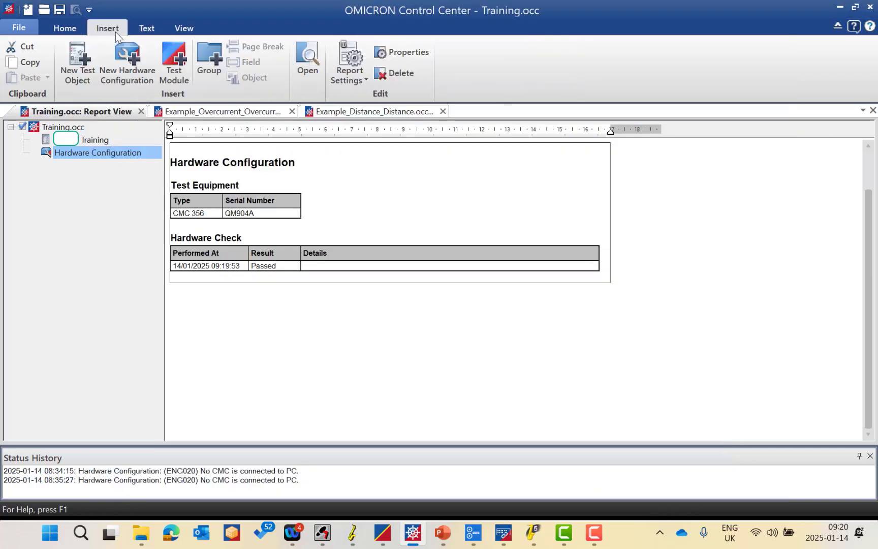
pyautogui.click(175, 63)
pyautogui.click(119, 128)
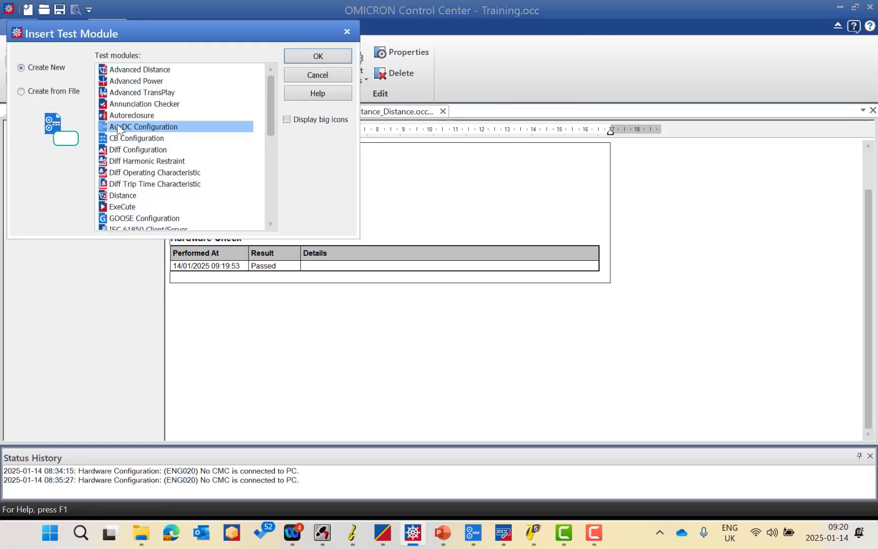
pyautogui.press('o')
pyautogui.click(316, 59)
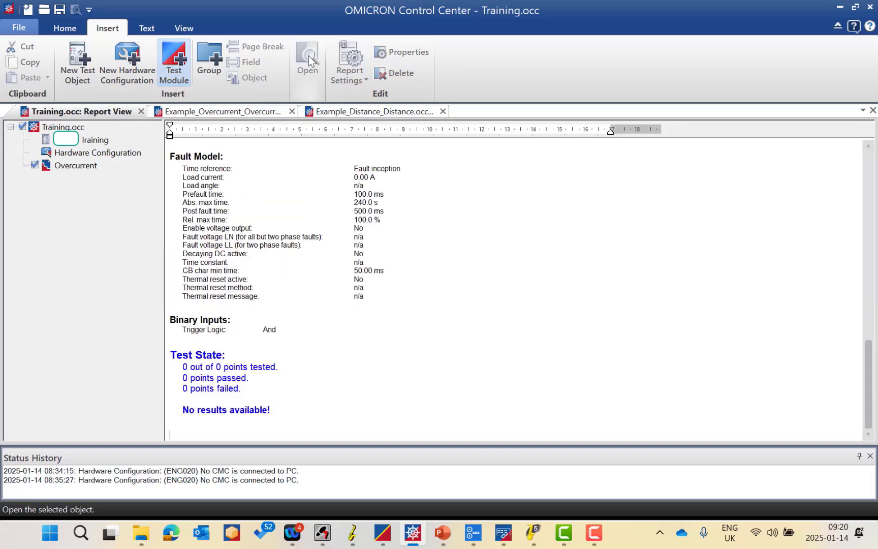
# Open the inserted Overcurrent test module for editing.
pyautogui.click(75, 164)
pyautogui.rightClick(75, 164)
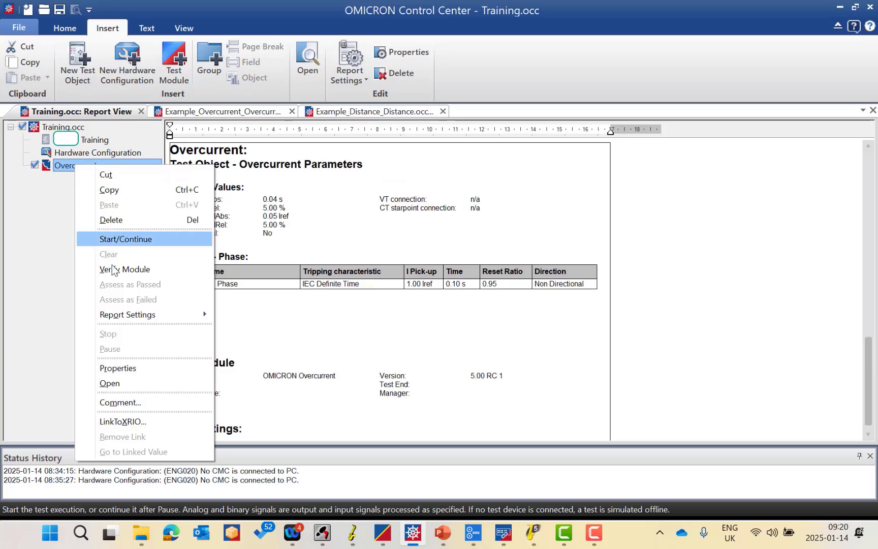
pyautogui.click(59, 276)
pyautogui.click(59, 163)
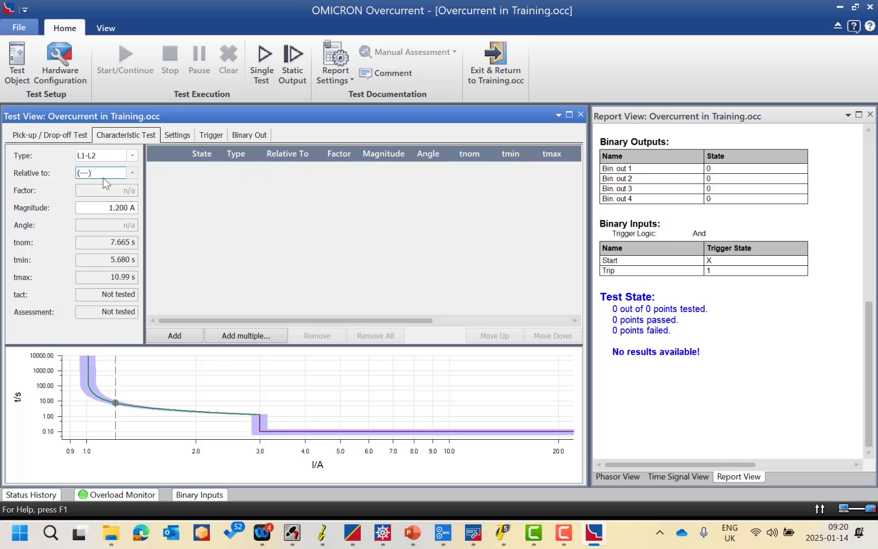
# Add a pick-up/drop-off test line with fault type L1-L2.
pyautogui.click(68, 139)
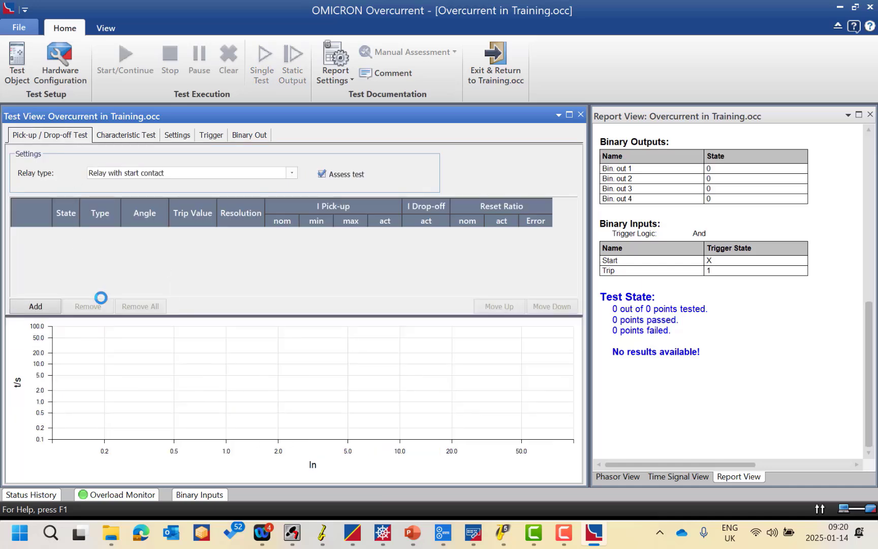
pyautogui.click(41, 307)
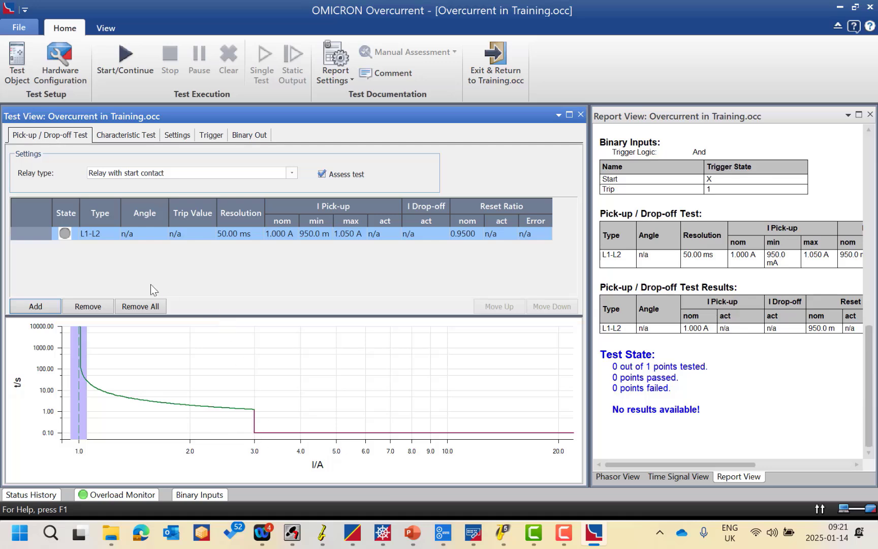
pyautogui.click(114, 236)
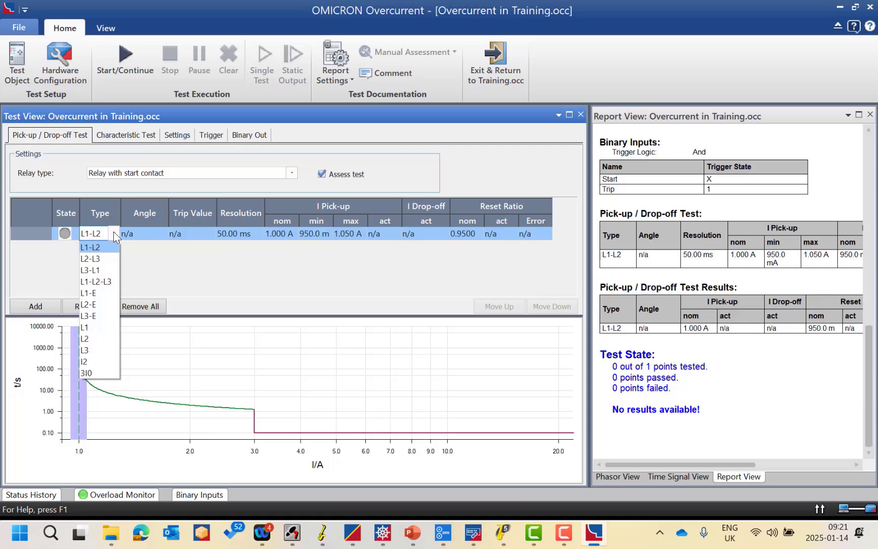
pyautogui.click(114, 231)
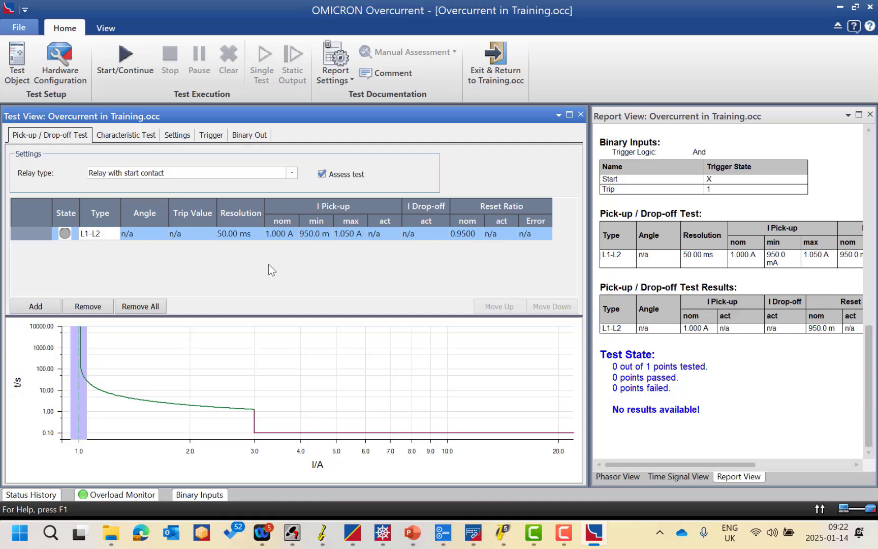
# Add three more test lines to the pick-up/drop-off test.
pyautogui.click(124, 139)
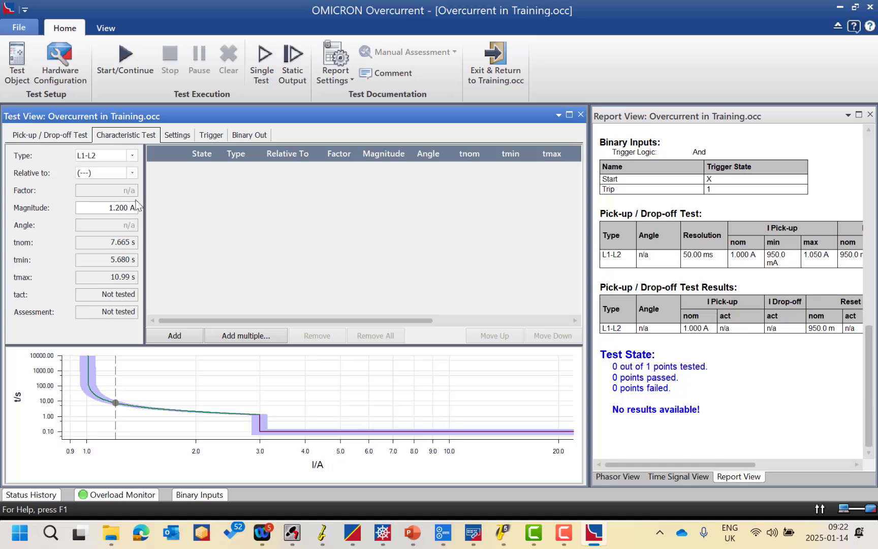
pyautogui.click(57, 136)
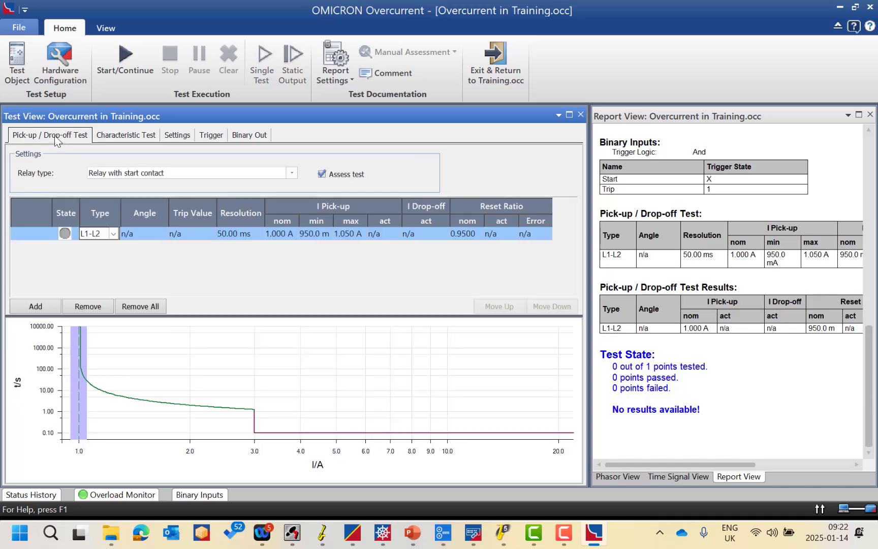
pyautogui.click(38, 305)
pyautogui.click(38, 305)
pyautogui.click(39, 305)
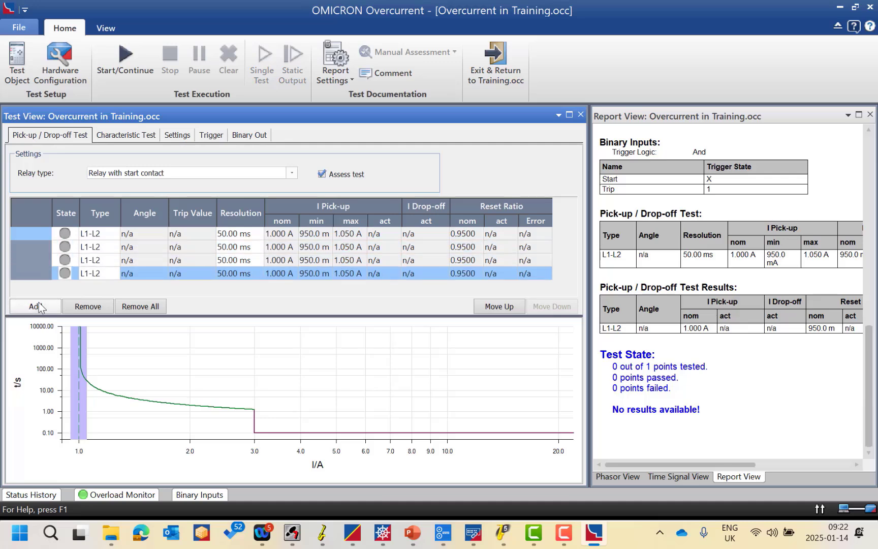
# Set the fault types of the second, third and fourth pick-up/drop-off tests to L2-L3, L3-L1 and L1-L2-L3.
pyautogui.click(113, 247)
pyautogui.click(113, 247)
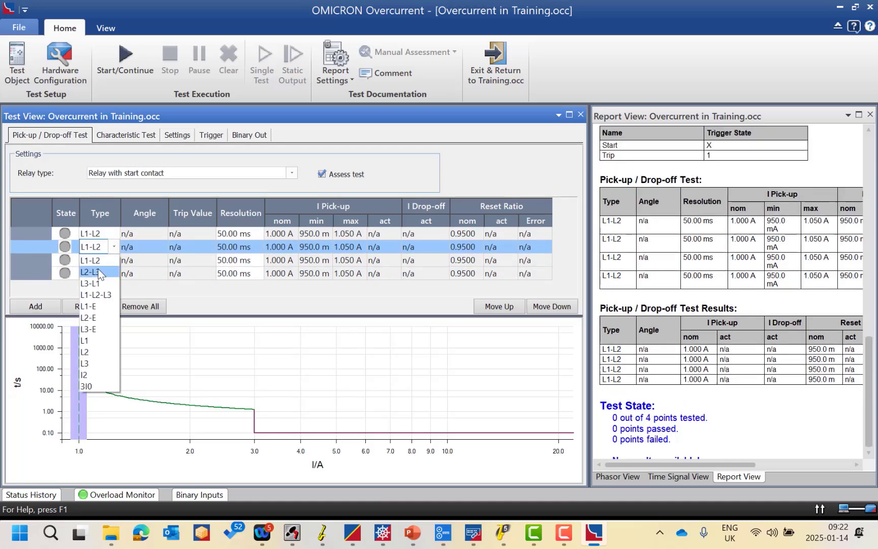
pyautogui.click(92, 273)
pyautogui.click(113, 260)
pyautogui.click(113, 260)
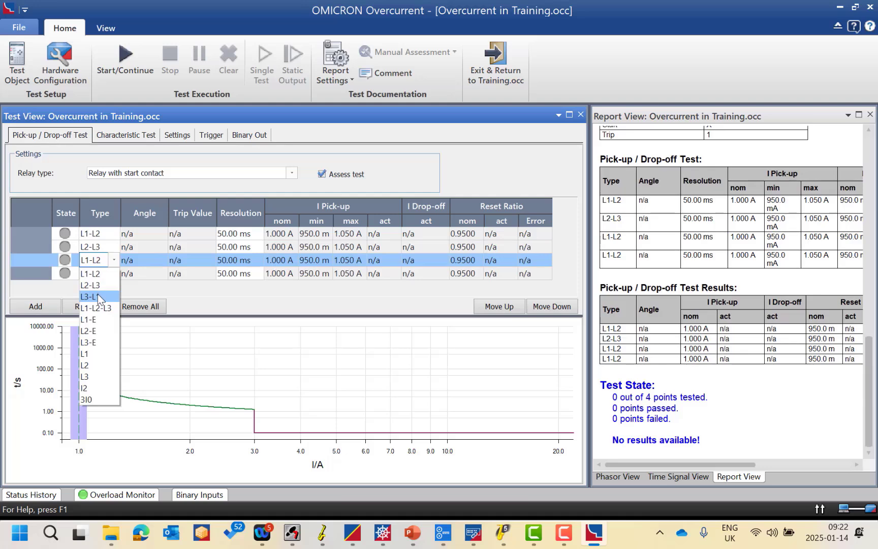
pyautogui.click(97, 294)
pyautogui.click(114, 273)
pyautogui.click(115, 273)
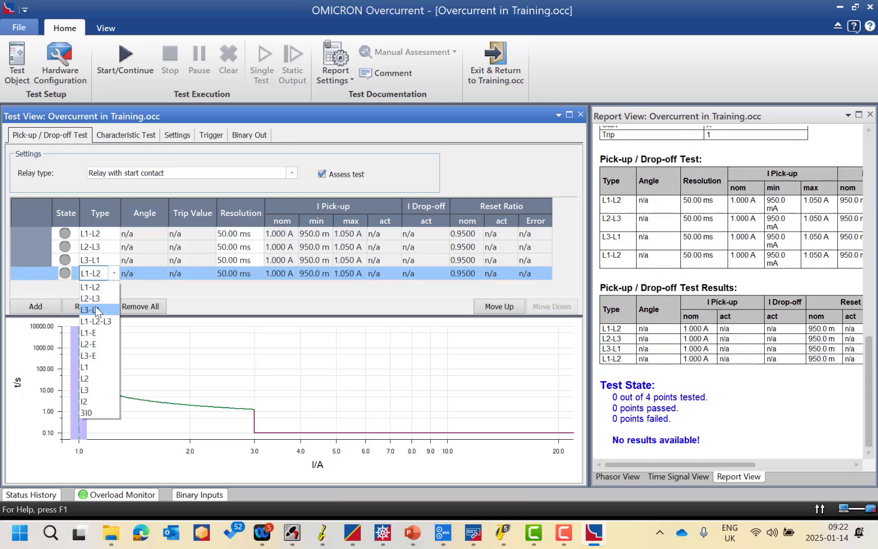
pyautogui.click(95, 317)
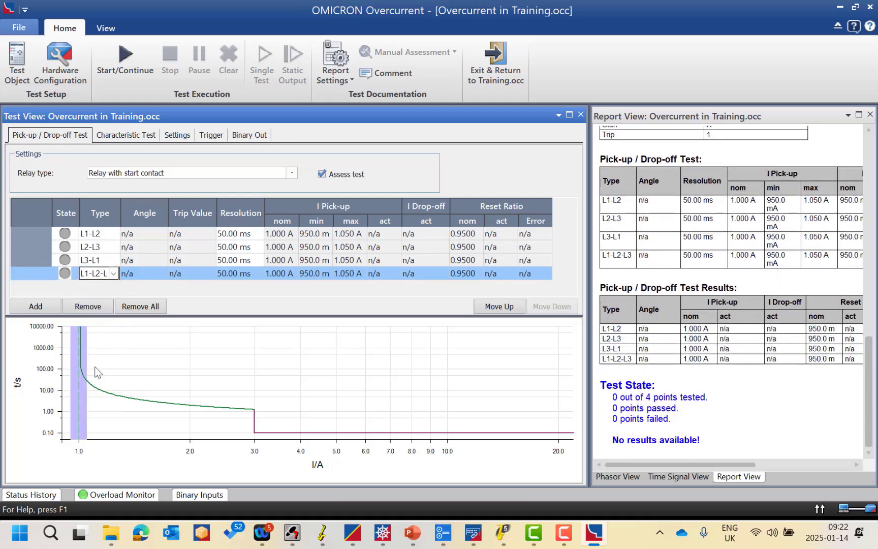
# Add an L1-L2 characteristic test point at about 1.215 A on the curve and make it relative to I>.
pyautogui.click(127, 136)
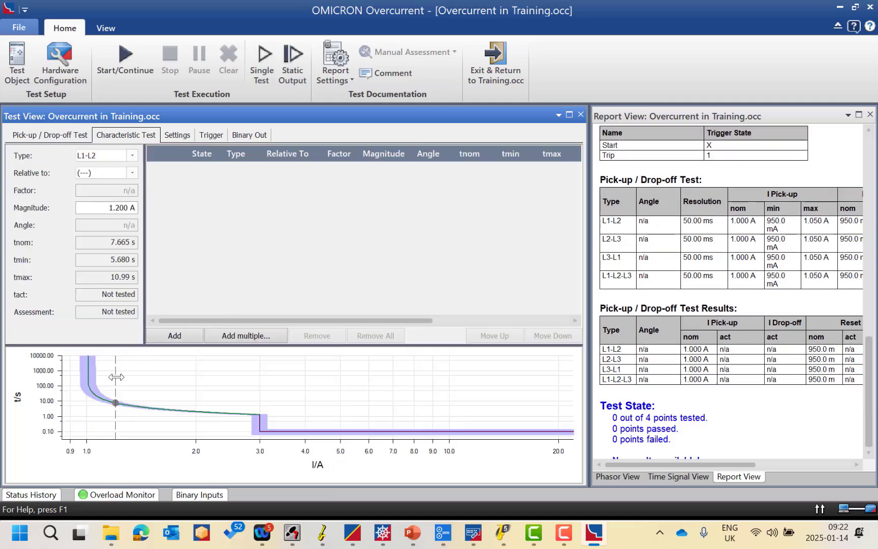
pyautogui.moveTo(116, 379)
pyautogui.mouseDown()
pyautogui.moveTo(144, 387)
pyautogui.moveTo(111, 387)
pyautogui.moveTo(214, 400)
pyautogui.moveTo(104, 414)
pyautogui.moveTo(151, 407)
pyautogui.moveTo(117, 393)
pyautogui.mouseUp()
pyautogui.click(183, 331)
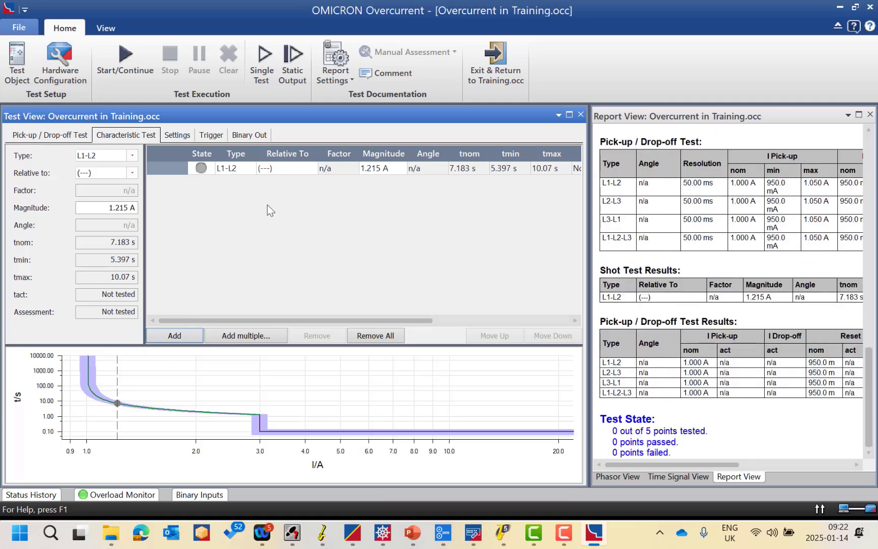
pyautogui.doubleClick(312, 167)
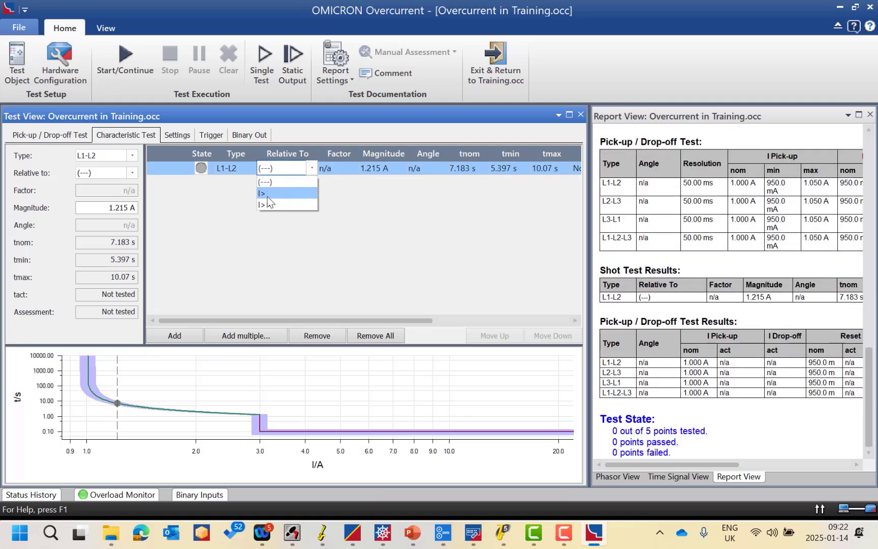
pyautogui.click(268, 195)
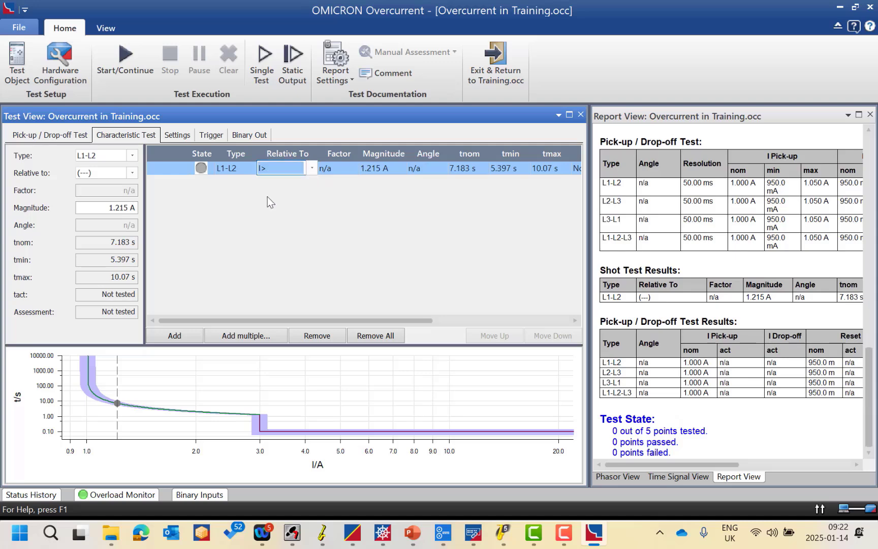
pyautogui.click(249, 168)
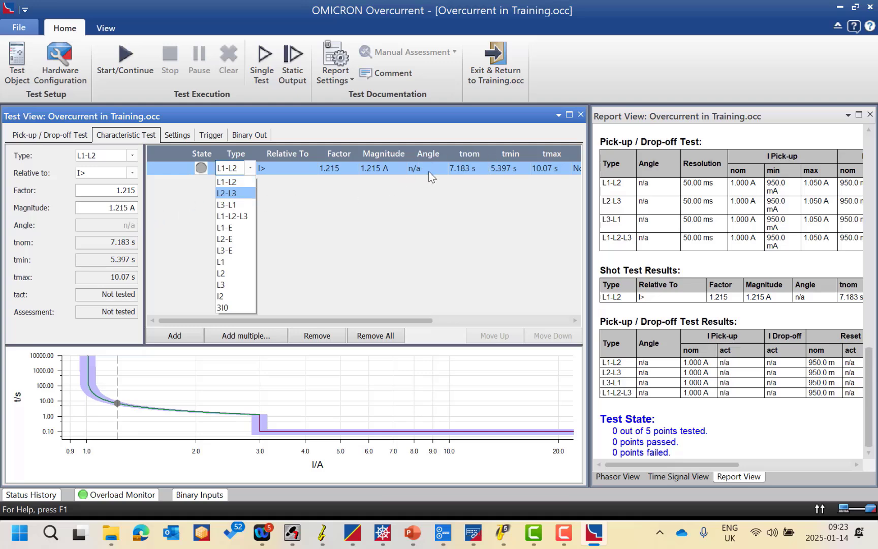
pyautogui.press('Escape')
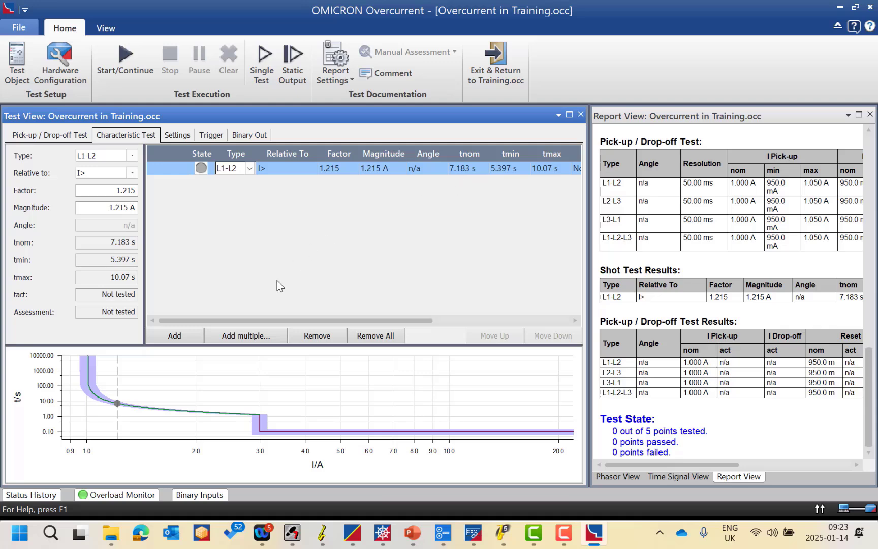
# Add a second characteristic test point and set its fault type to L2-L3.
pyautogui.click(183, 337)
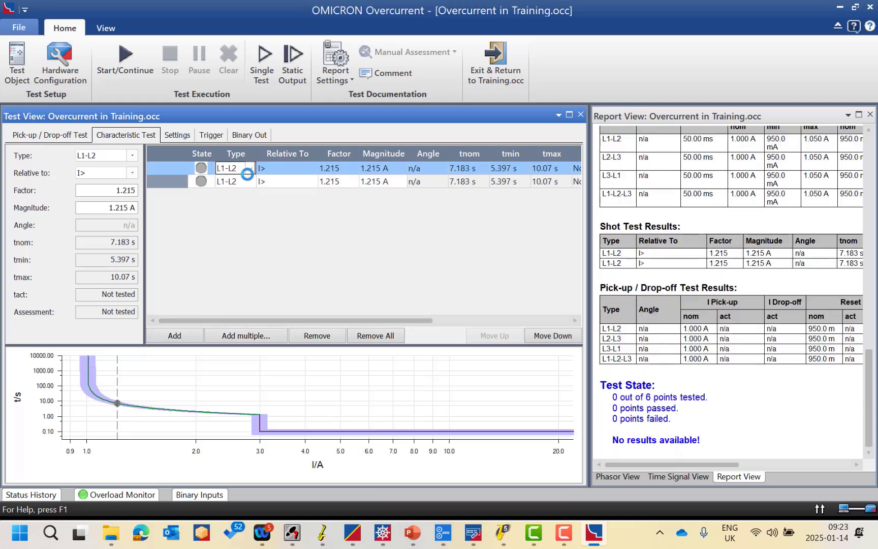
pyautogui.click(250, 181)
pyautogui.click(251, 181)
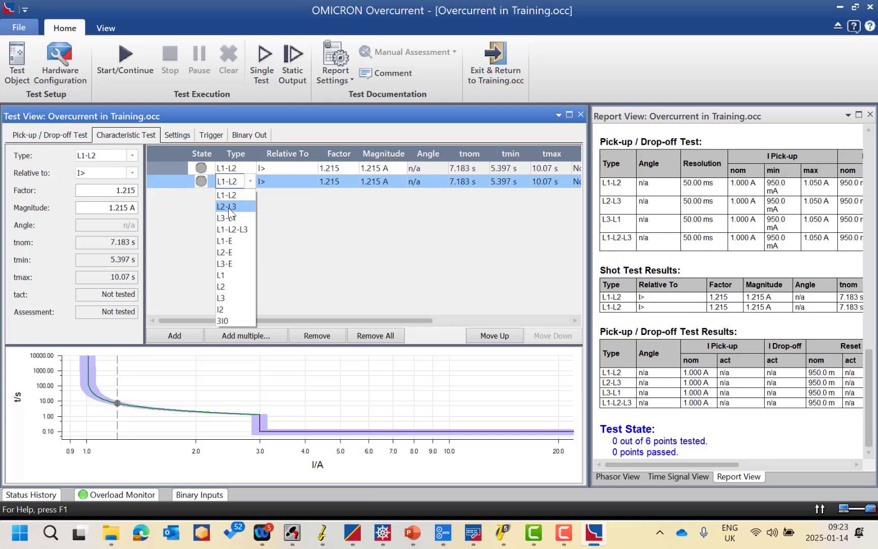
pyautogui.click(229, 208)
# Remove all characteristic test points and define a multiple-shot series relative to I> from 1.2 A to 3 A.
pyautogui.click(364, 334)
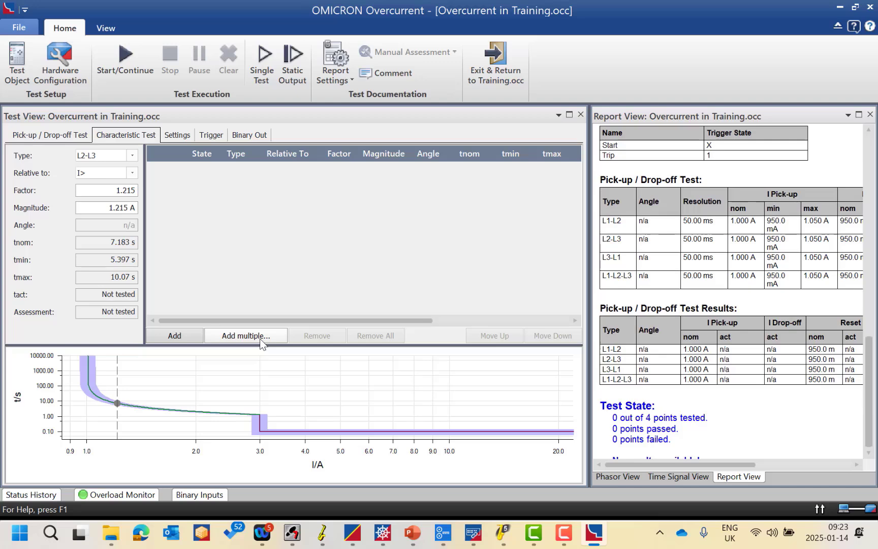
pyautogui.click(260, 338)
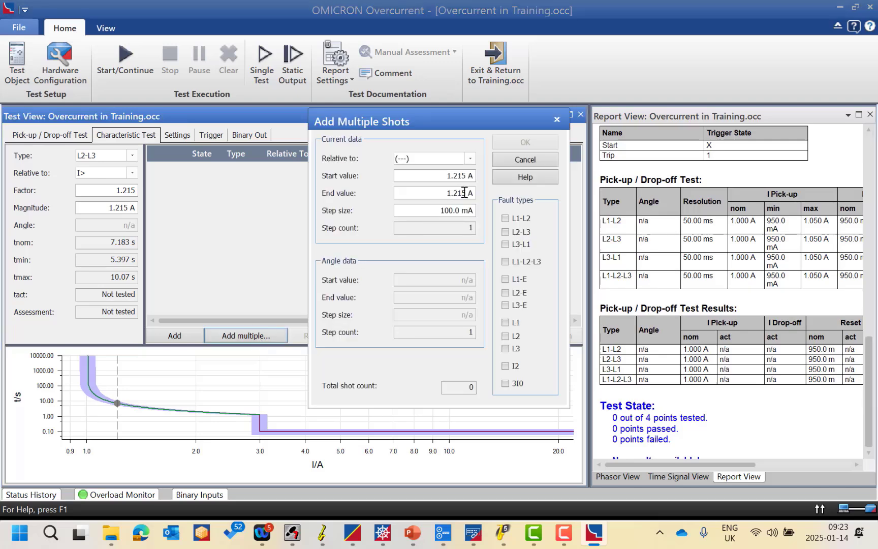
pyautogui.click(469, 162)
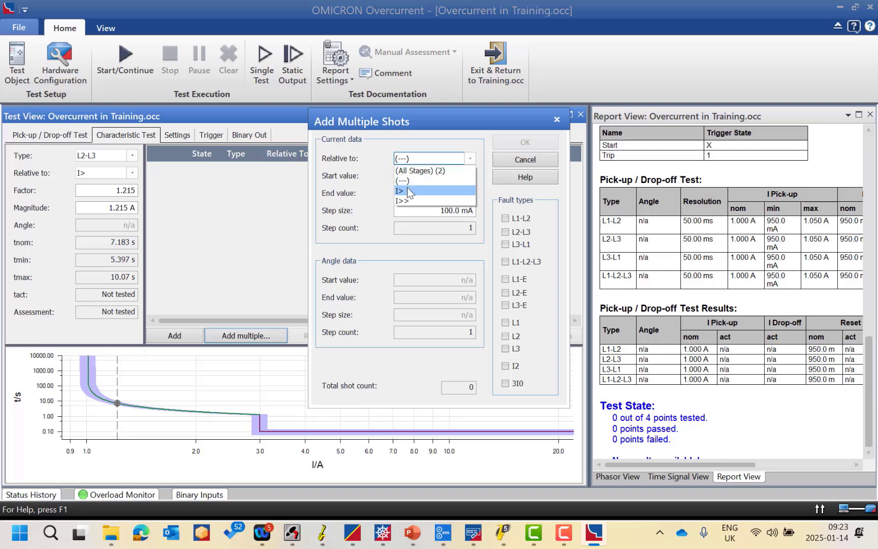
pyautogui.click(407, 188)
pyautogui.moveTo(466, 176); pyautogui.dragTo(442, 176)
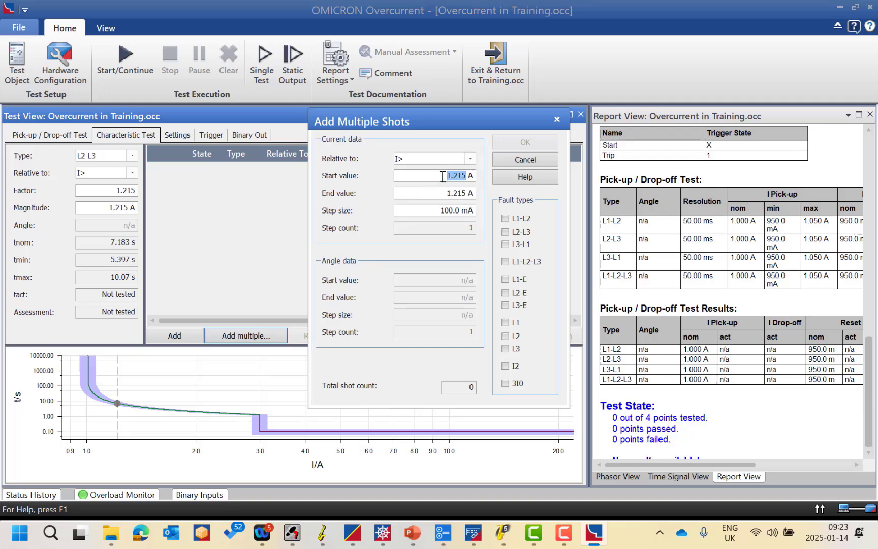
pyautogui.write('1.2')
pyautogui.moveTo(469, 192); pyautogui.dragTo(444, 193)
pyautogui.write('3')
# Set the current step size of the I> shot series to 300 mA.
pyautogui.click(460, 210)
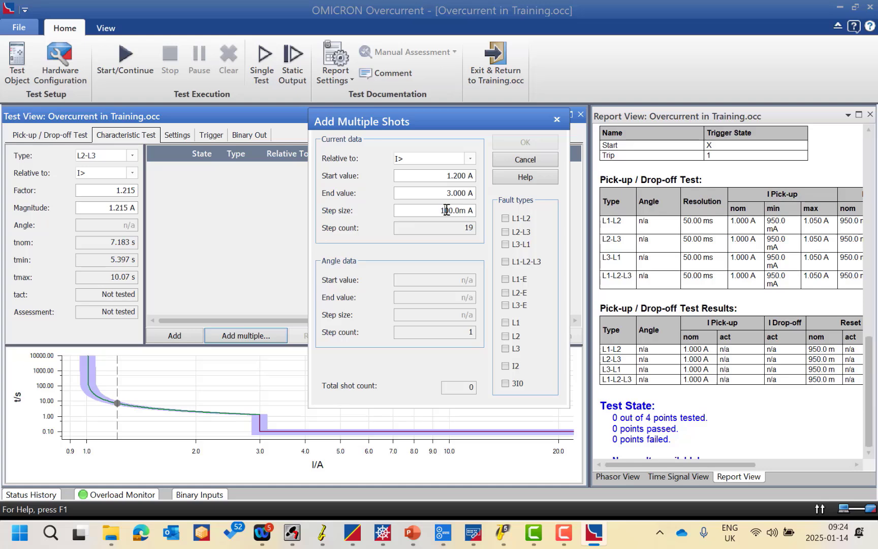
pyautogui.press('BackSpace')
pyautogui.write('1')
pyautogui.press('Delete')
pyautogui.press('Delete')
pyautogui.write('00')
pyautogui.click(453, 193)
# Choose fault types L1-L2-L3, L3-L1, L2-L3 and L1-L2 for the I> series and add the shots.
pyautogui.click(506, 262)
pyautogui.click(505, 245)
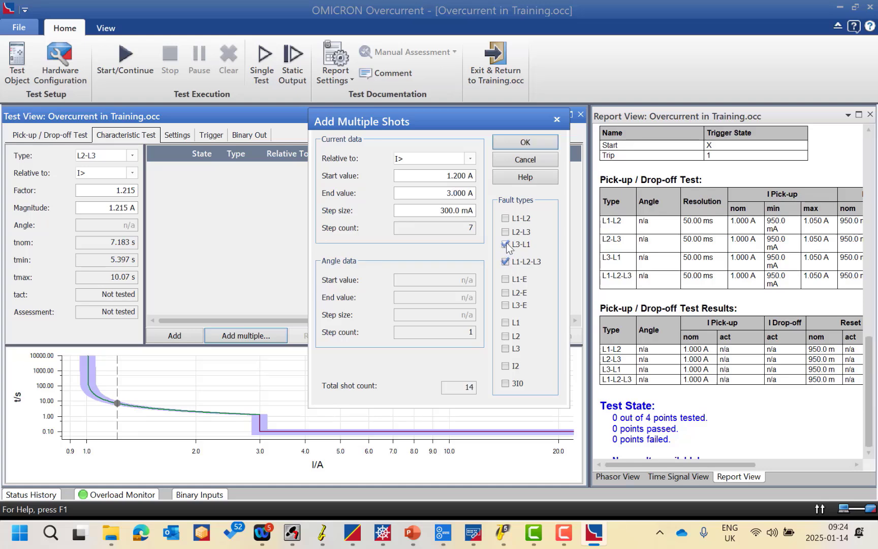
pyautogui.click(505, 233)
pyautogui.click(506, 218)
pyautogui.click(527, 142)
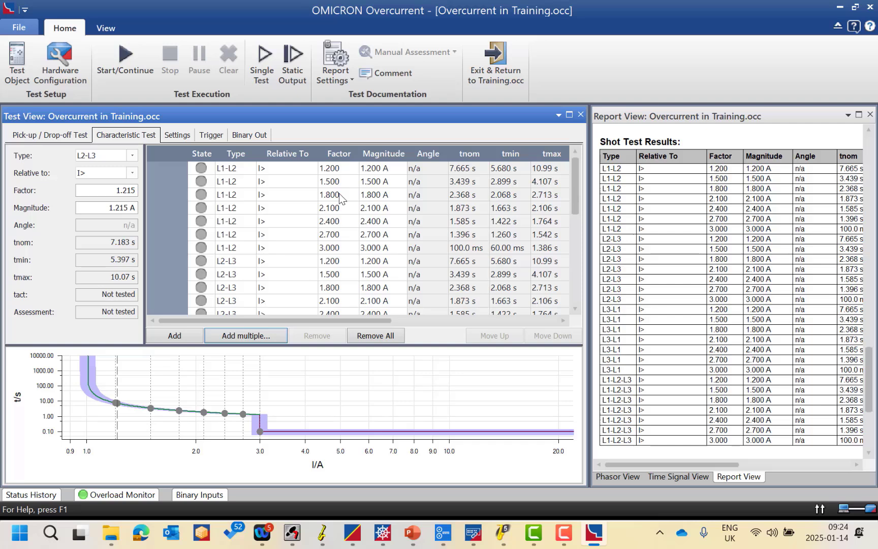
# Define another multiple-shot series relative to I>> with a start value of 3.5 A and an end value of 6 A.
pyautogui.click(246, 339)
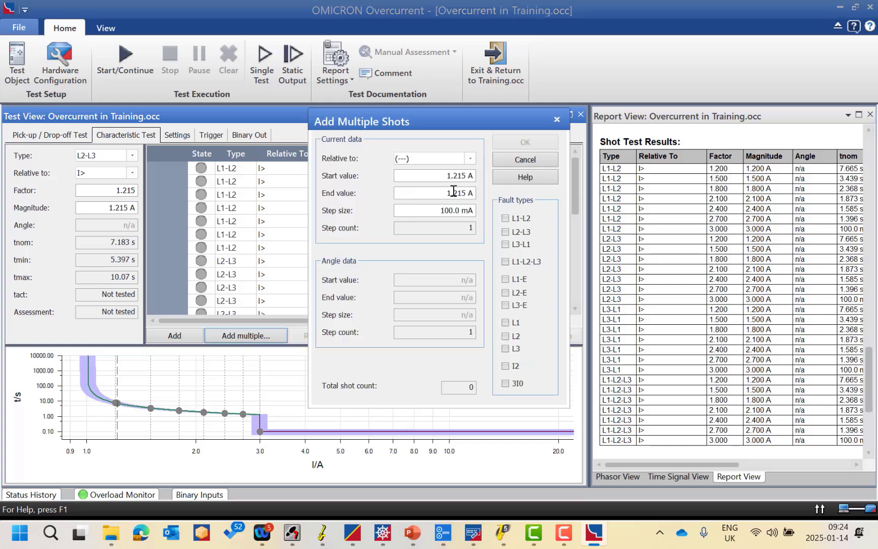
pyautogui.click(471, 158)
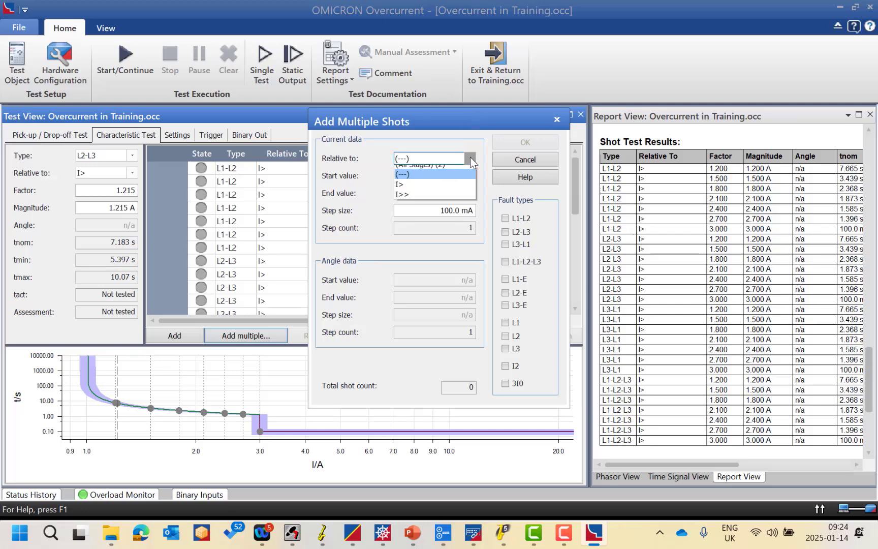
pyautogui.click(412, 200)
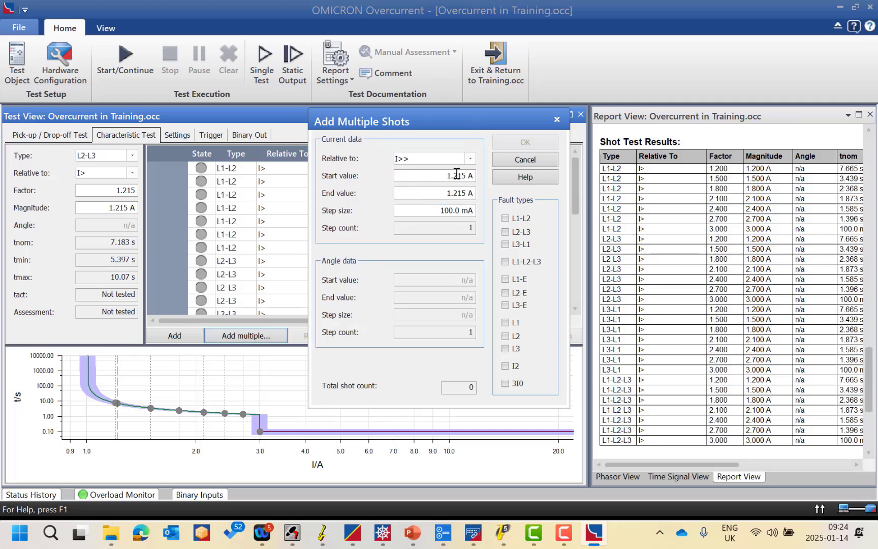
pyautogui.moveTo(465, 175); pyautogui.dragTo(445, 175)
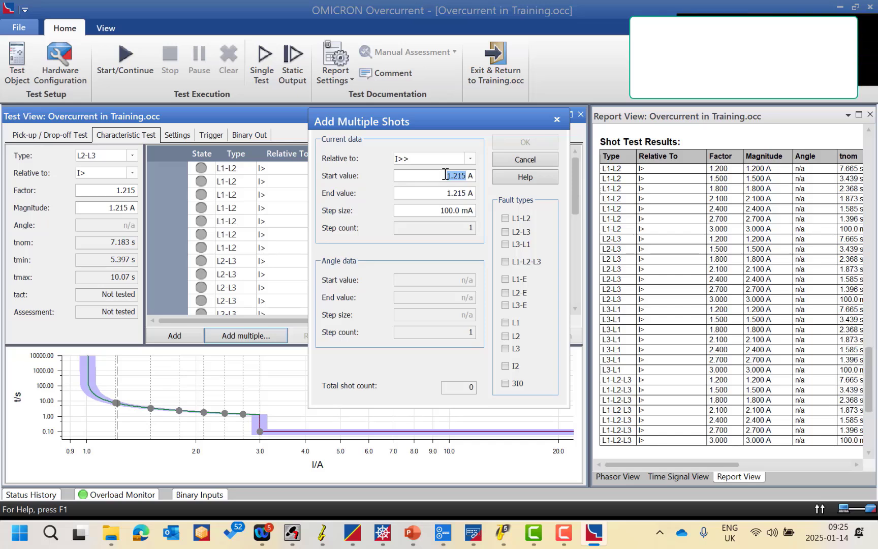
pyautogui.click(846, 27)
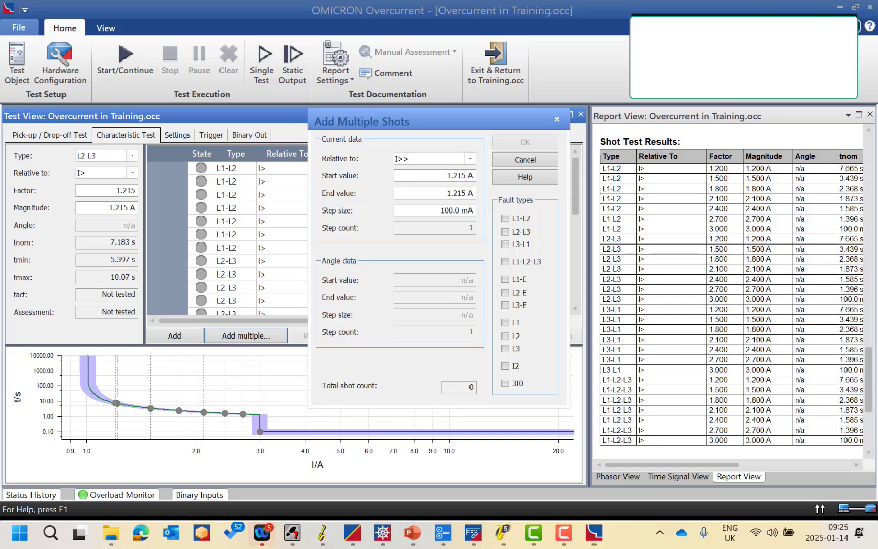
pyautogui.click(421, 176)
pyautogui.moveTo(465, 177); pyautogui.dragTo(404, 178)
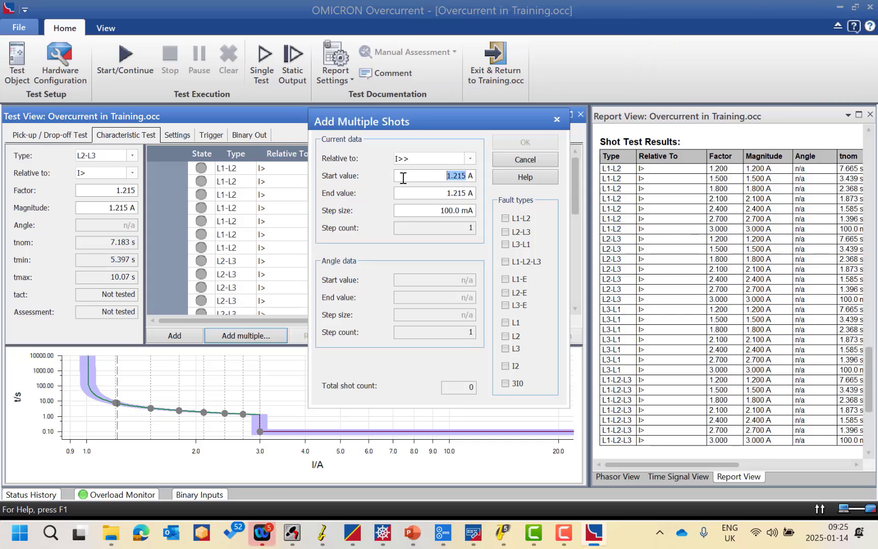
pyautogui.write('3.5')
pyautogui.click(447, 193)
pyautogui.moveTo(465, 194); pyautogui.dragTo(440, 193)
pyautogui.write('6')
# Set the I>> series' step size to 500 mA, choose fault type L1-L2-L3 and add the shots.
pyautogui.click(454, 210)
pyautogui.press('BackSpace')
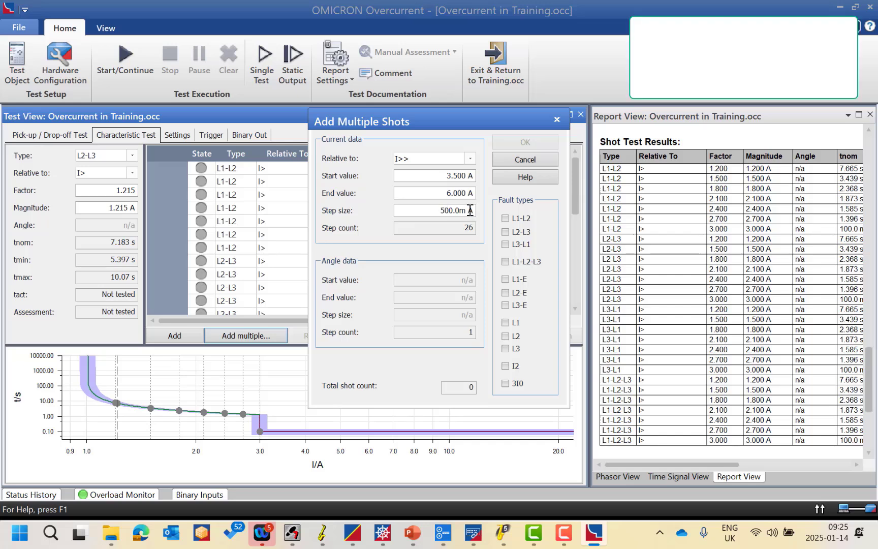
pyautogui.click(456, 193)
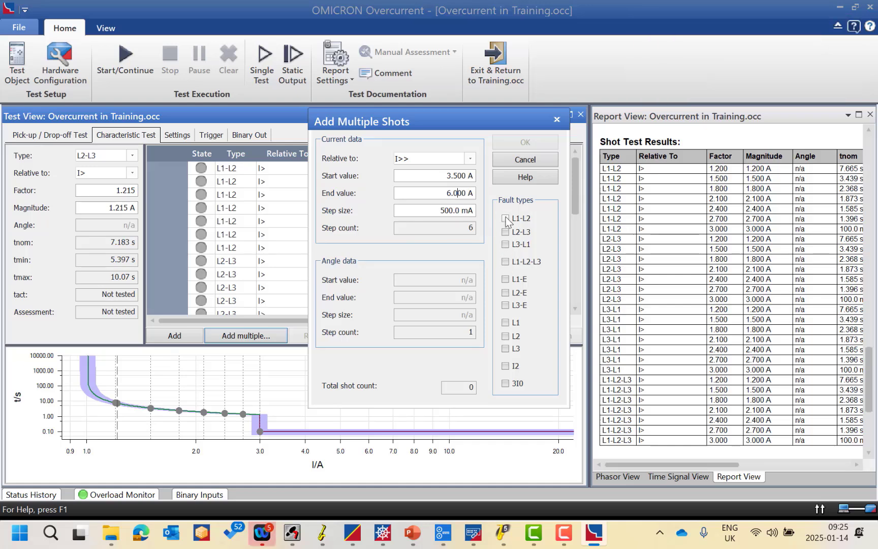
pyautogui.click(505, 262)
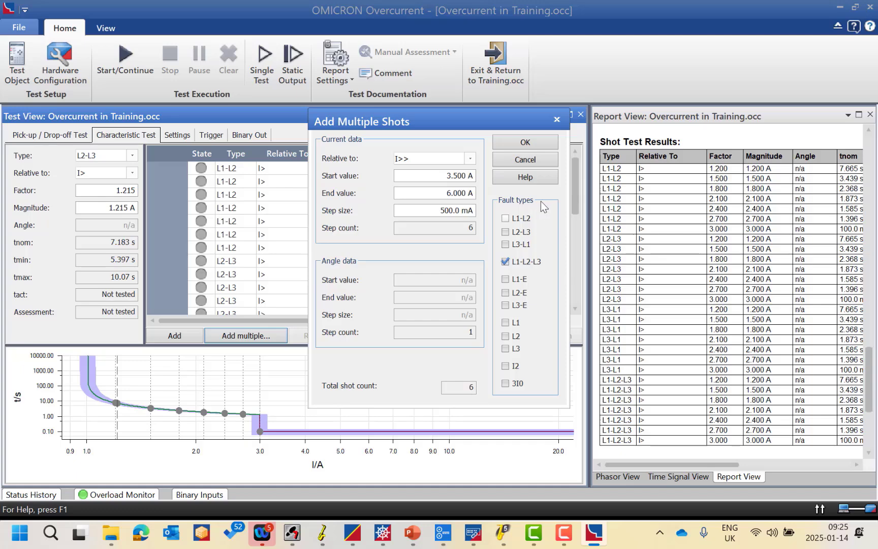
pyautogui.click(536, 141)
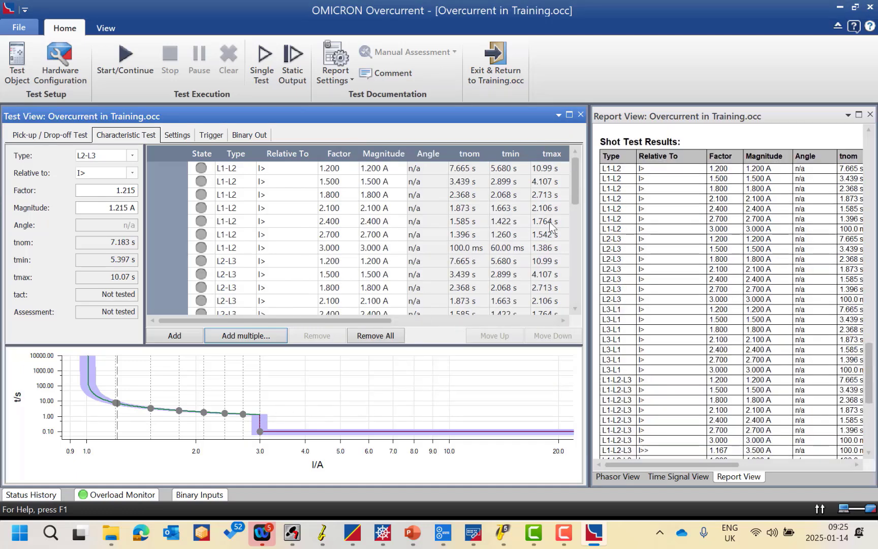
# Review the added I>> and I> shots in the characteristic test table.
pyautogui.moveTo(583, 174); pyautogui.dragTo(584, 292)
pyautogui.click(247, 240)
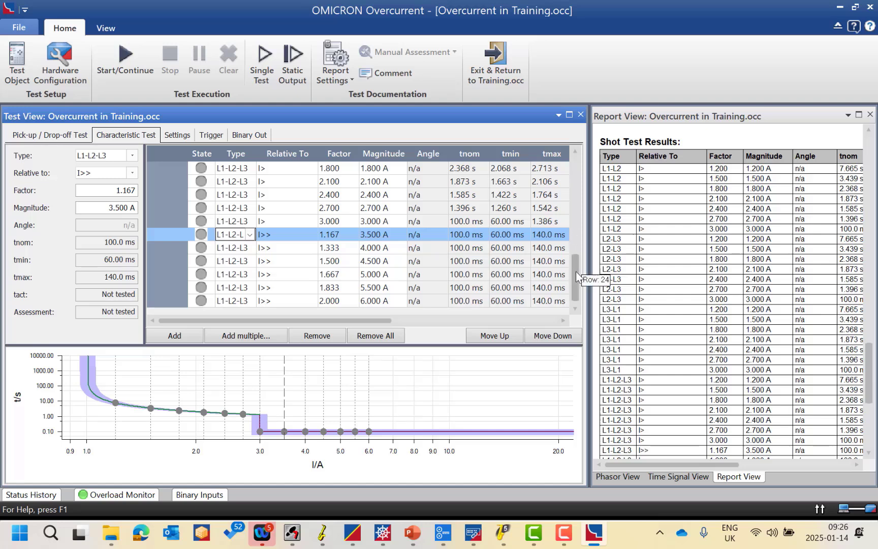
pyautogui.moveTo(576, 272); pyautogui.dragTo(577, 229)
pyautogui.click(355, 222)
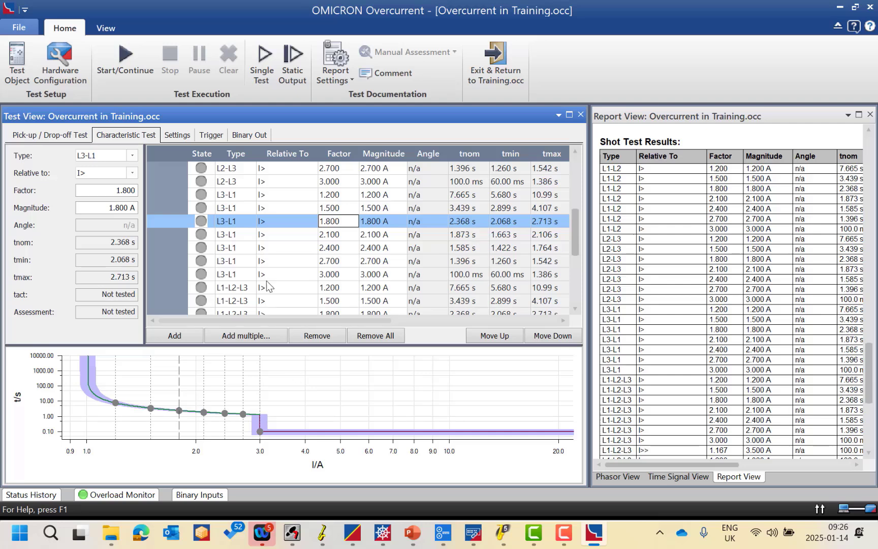
# Check the trigger conditions and the general test settings of the Overcurrent module.
pyautogui.click(179, 135)
pyautogui.click(205, 135)
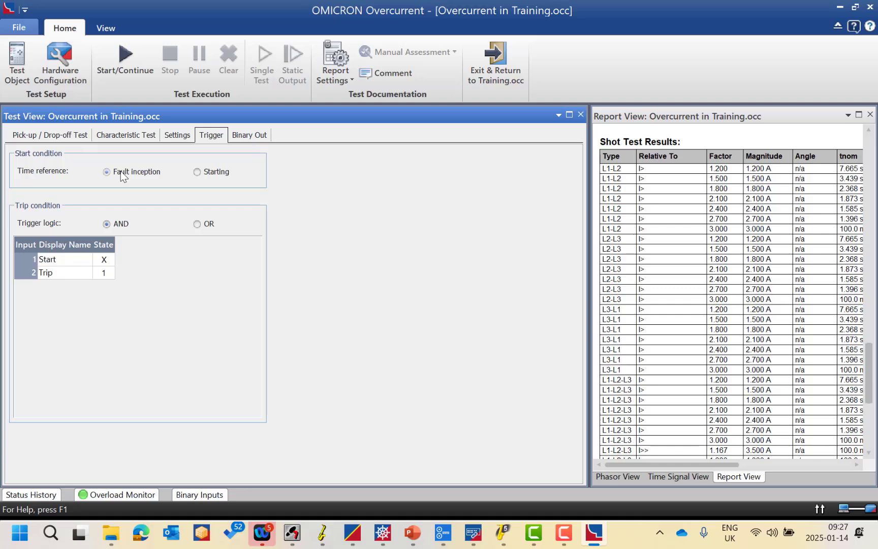
pyautogui.click(184, 137)
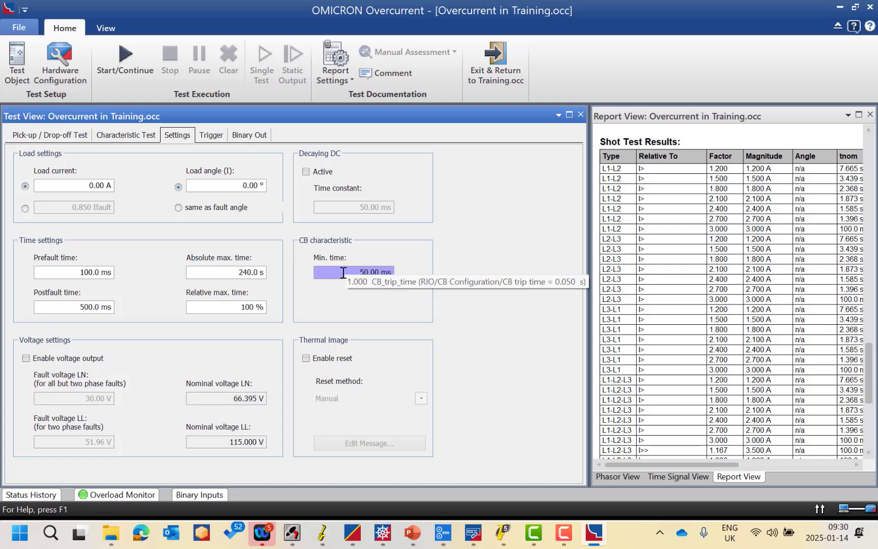
# Inspect the XRIO link of the CB characteristic's minimum time and accept its link to CB trip time.
pyautogui.rightClick(377, 274)
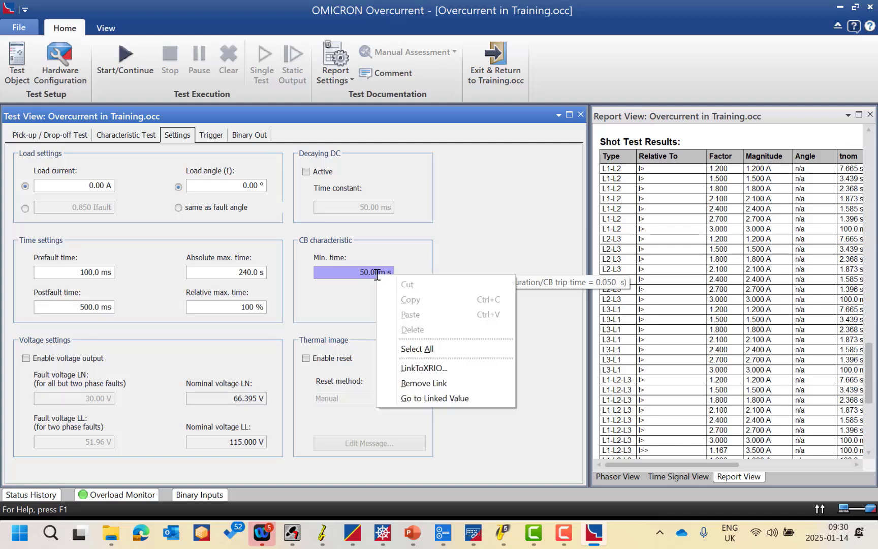
pyautogui.click(424, 369)
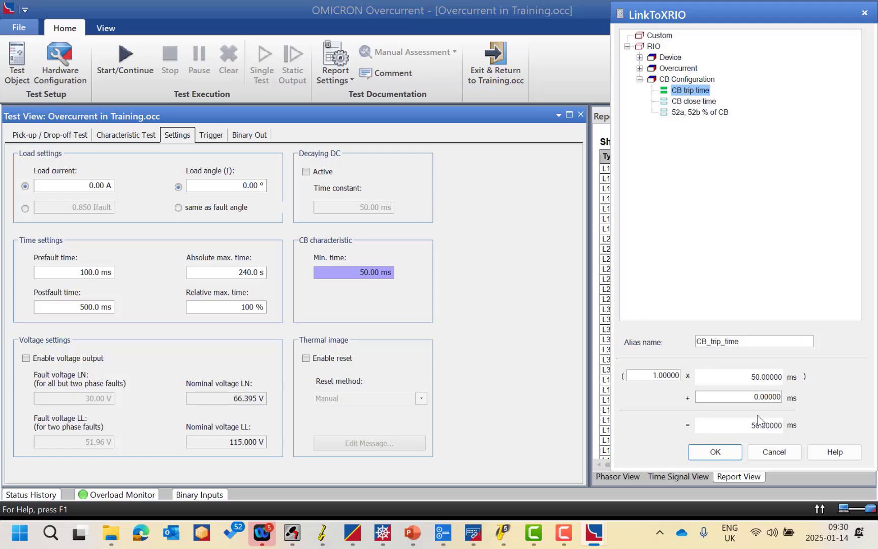
pyautogui.click(717, 447)
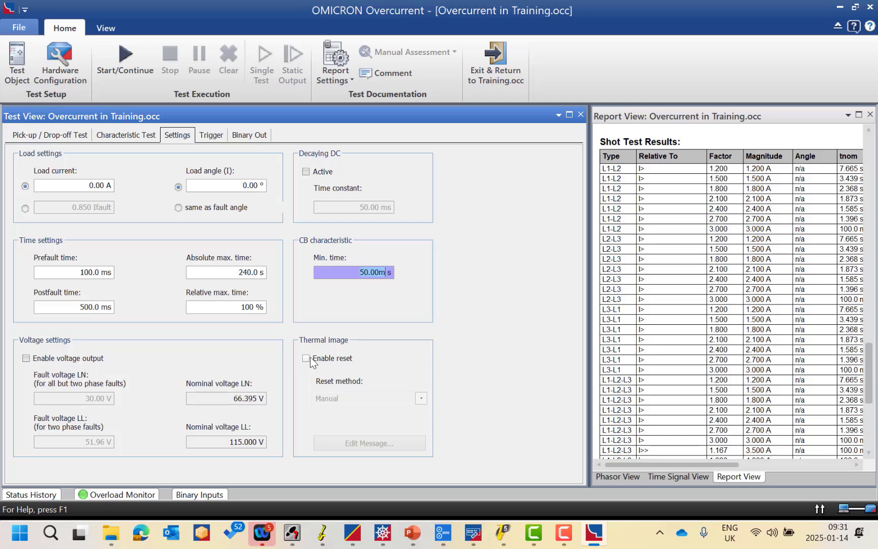
# Check the binary output states, the characteristic test points and the pick-up/drop-off test lines.
pyautogui.click(251, 140)
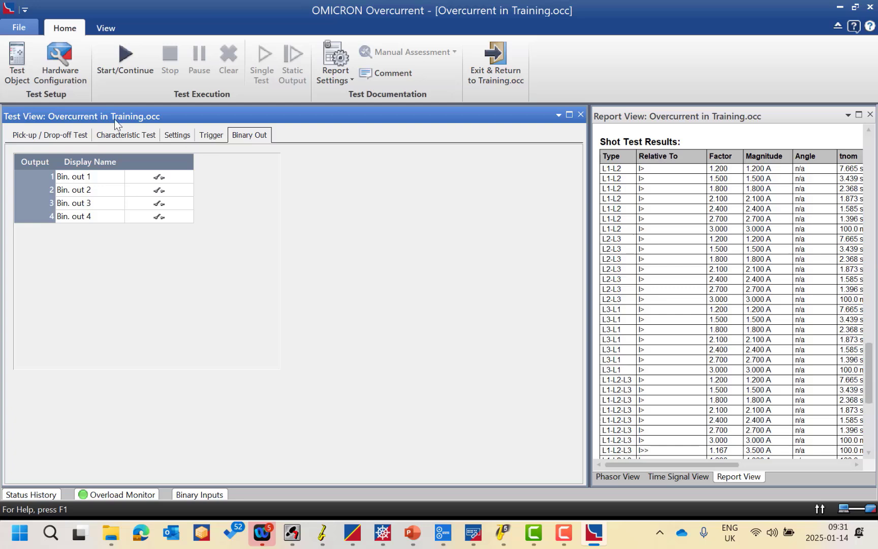
pyautogui.click(104, 137)
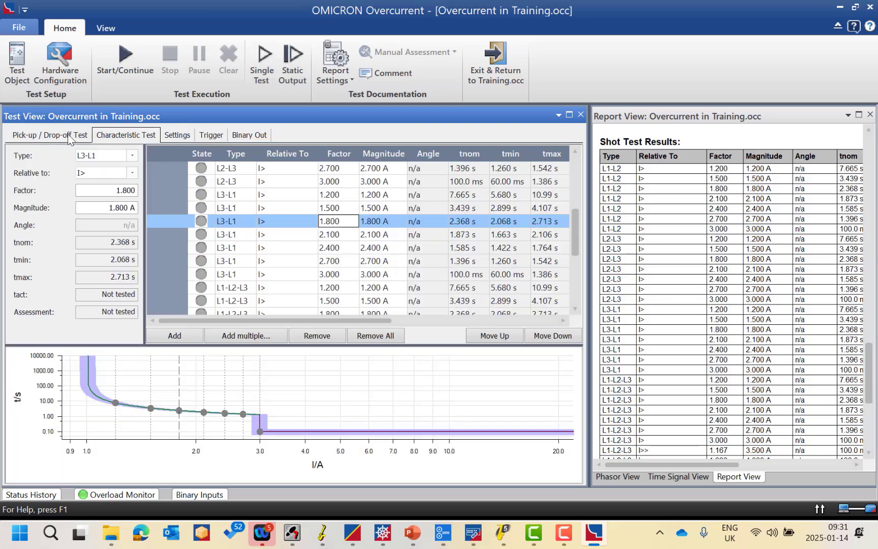
pyautogui.click(70, 136)
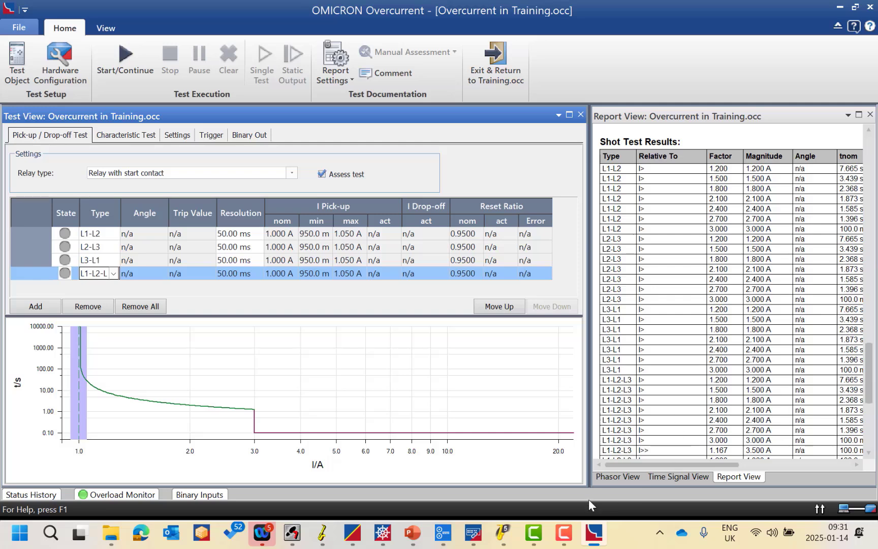
pyautogui.click(565, 536)
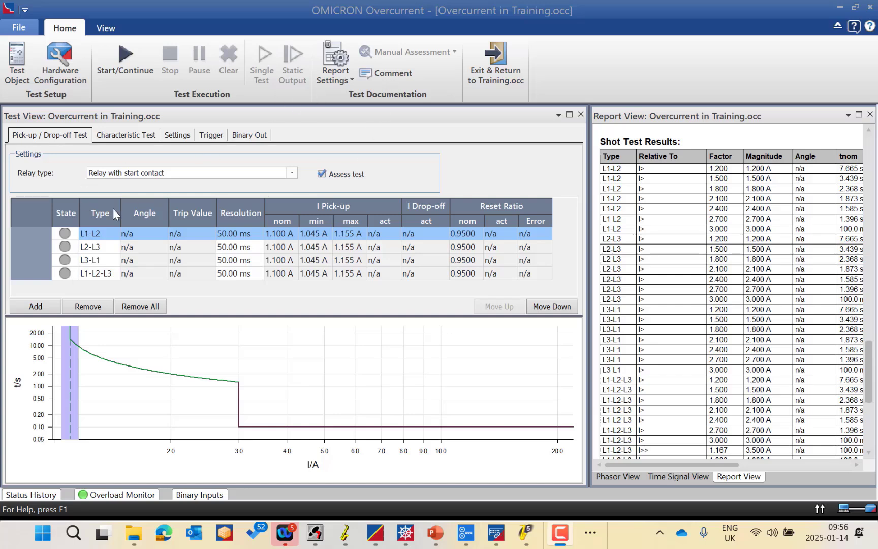
# Examine the fault types of the pick-up/drop-off test lines and the L1-L2 shots of the characteristic test.
pyautogui.click(101, 236)
pyautogui.click(108, 248)
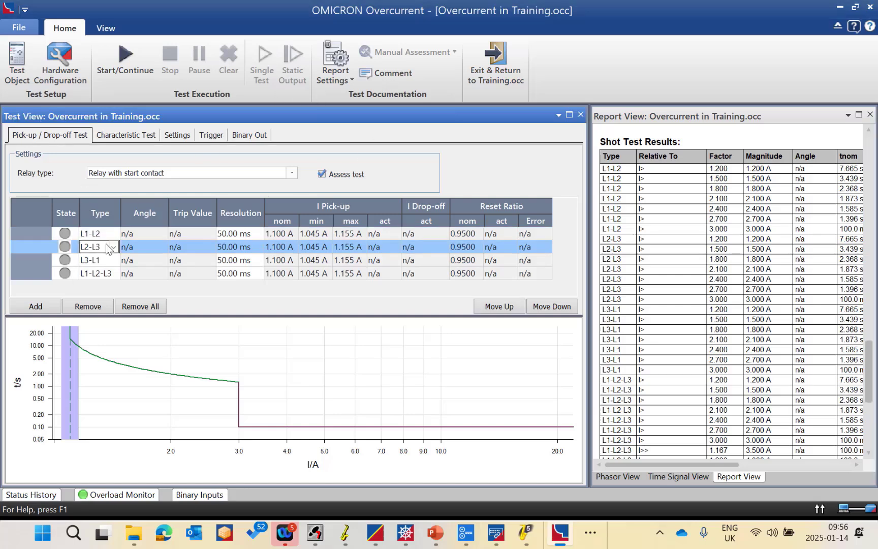
pyautogui.click(111, 261)
pyautogui.click(113, 261)
pyautogui.click(196, 303)
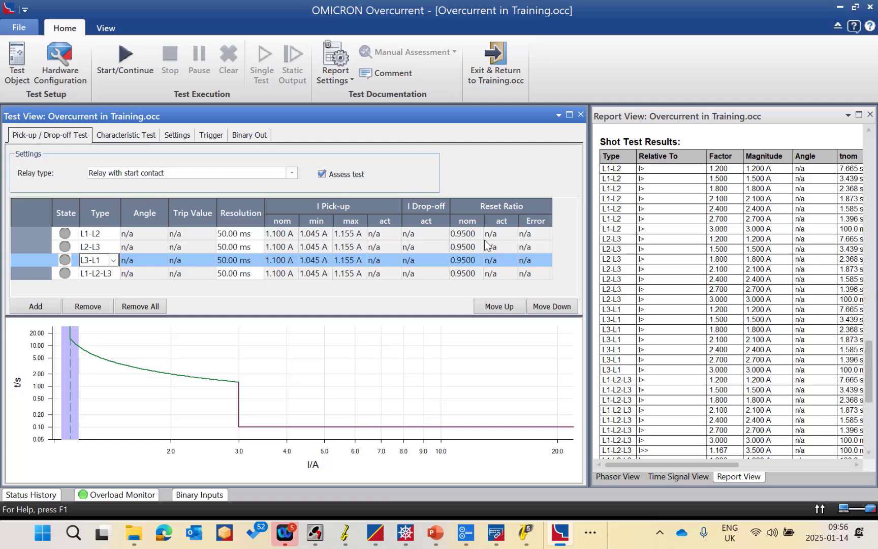
pyautogui.click(122, 135)
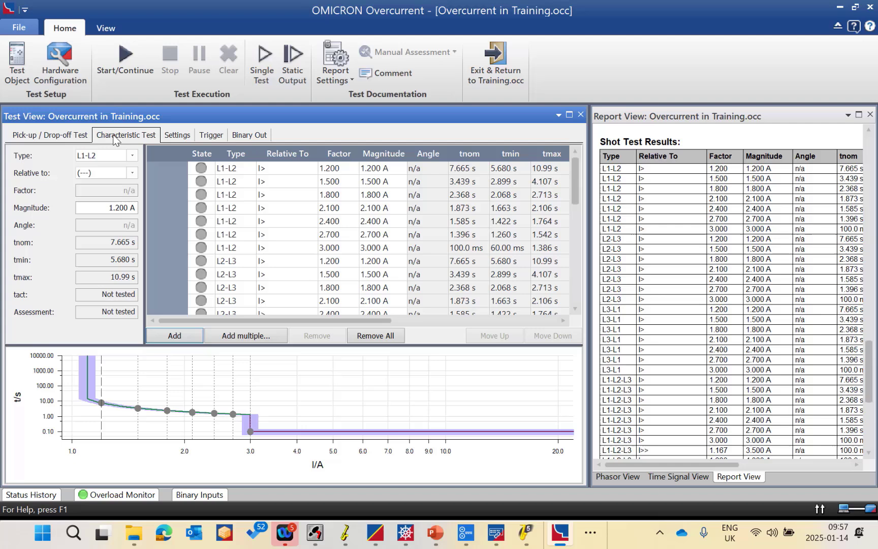
pyautogui.click(250, 182)
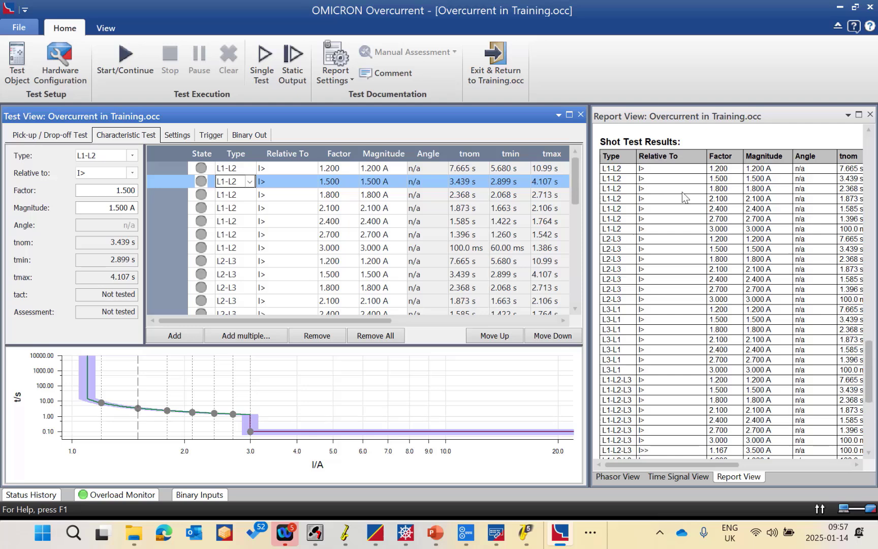
pyautogui.moveTo(579, 179)
pyautogui.mouseDown()
pyautogui.moveTo(580, 295)
pyautogui.moveTo(570, 178)
pyautogui.mouseUp()
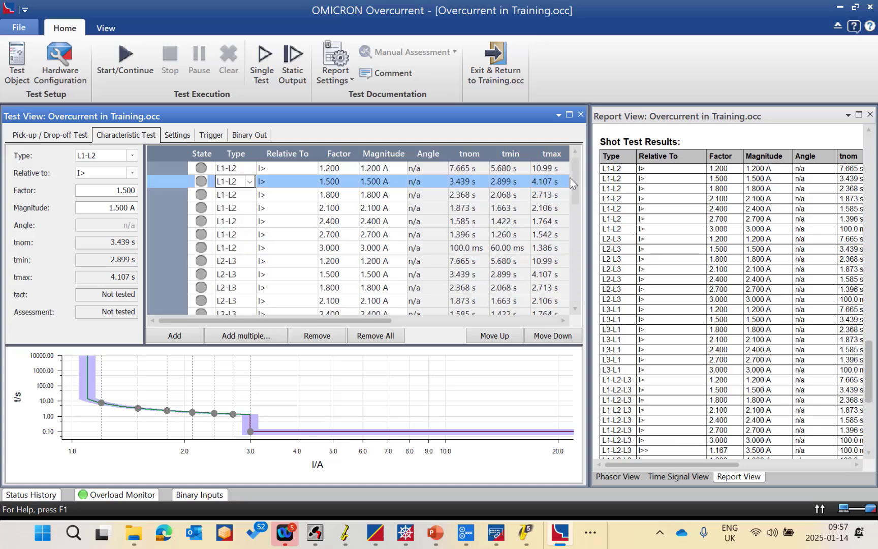
# Examine the L1-L2 shots at 1.500, 1.800 and 2.100 A and the L1-L2-L3 shot at 3.000 A in the characteristic test.
pyautogui.click(339, 183)
pyautogui.click(354, 195)
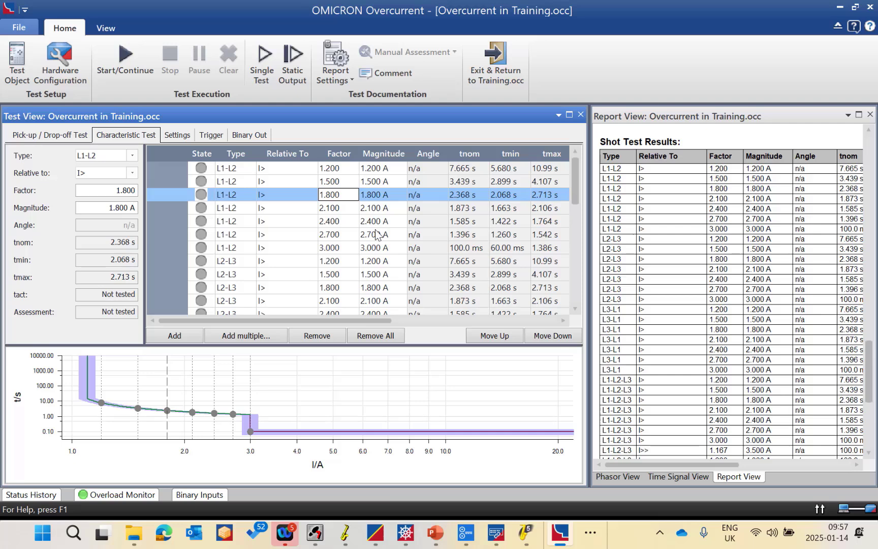
pyautogui.click(345, 213)
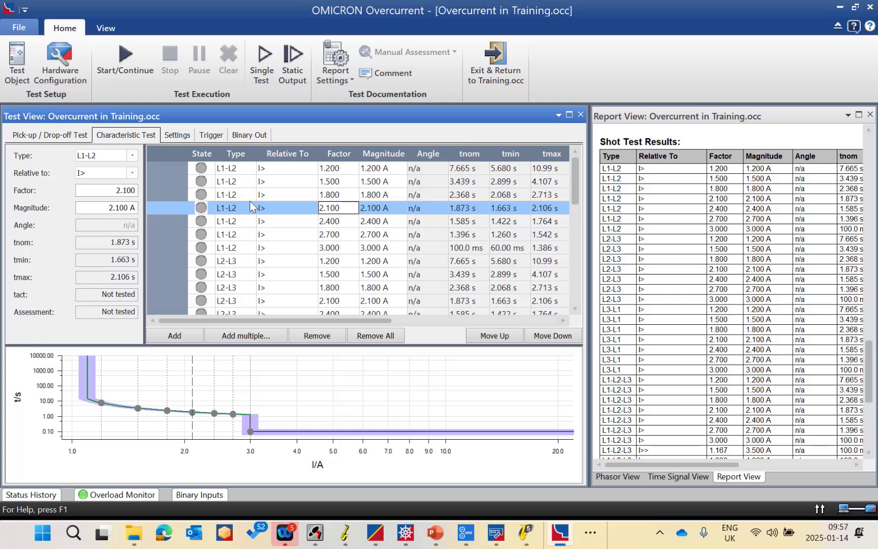
pyautogui.moveTo(574, 181); pyautogui.dragTo(569, 292)
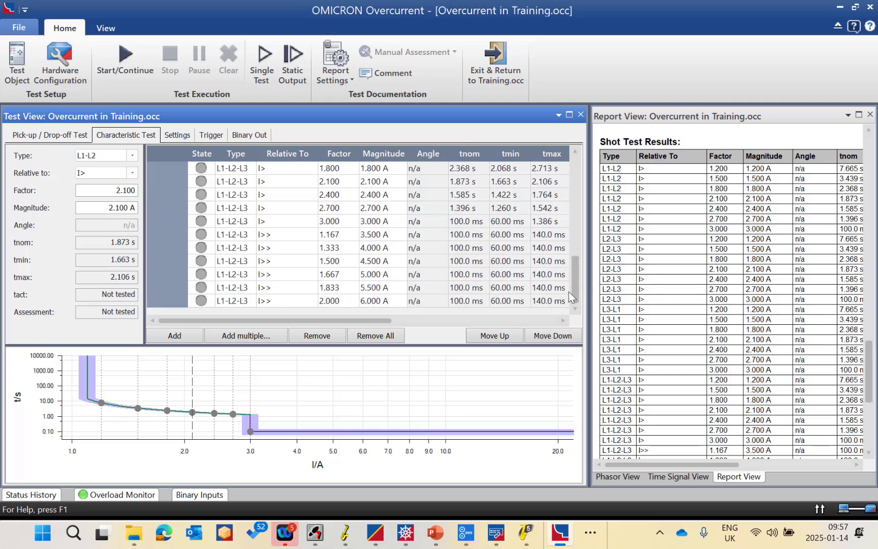
pyautogui.click(389, 222)
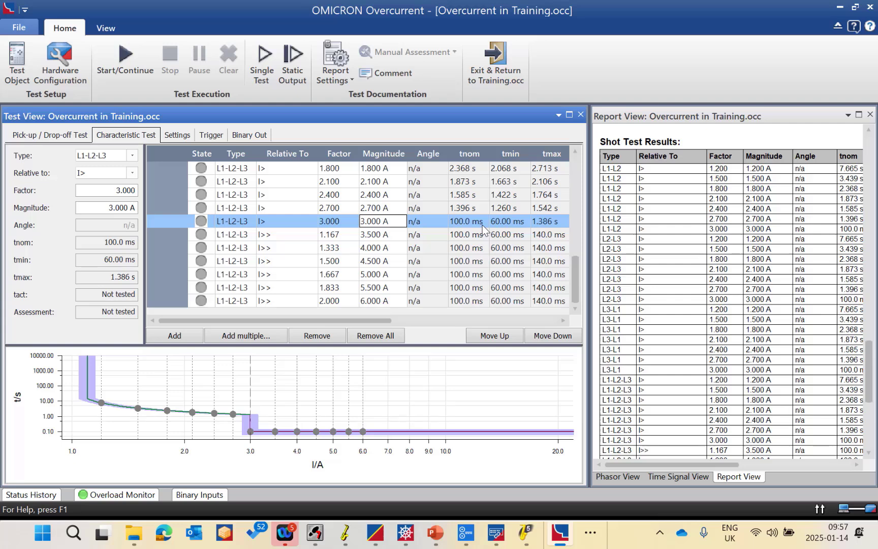
# Check the general test settings, the trigger conditions and the binary input assignment in the local hardware configuration.
pyautogui.click(178, 137)
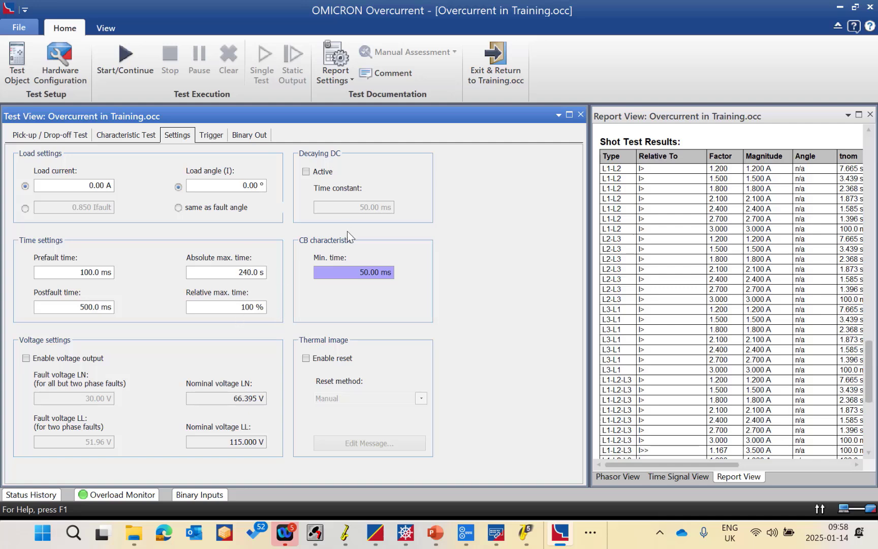
pyautogui.click(216, 135)
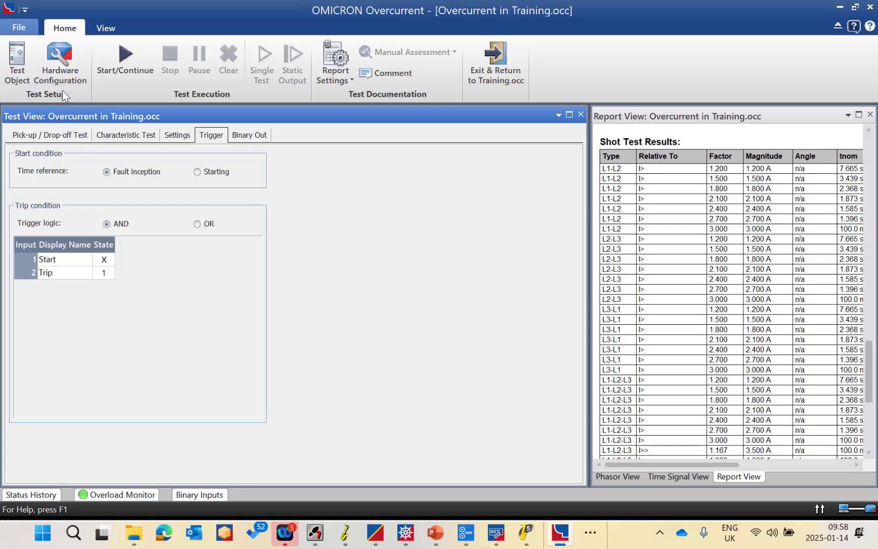
pyautogui.click(64, 72)
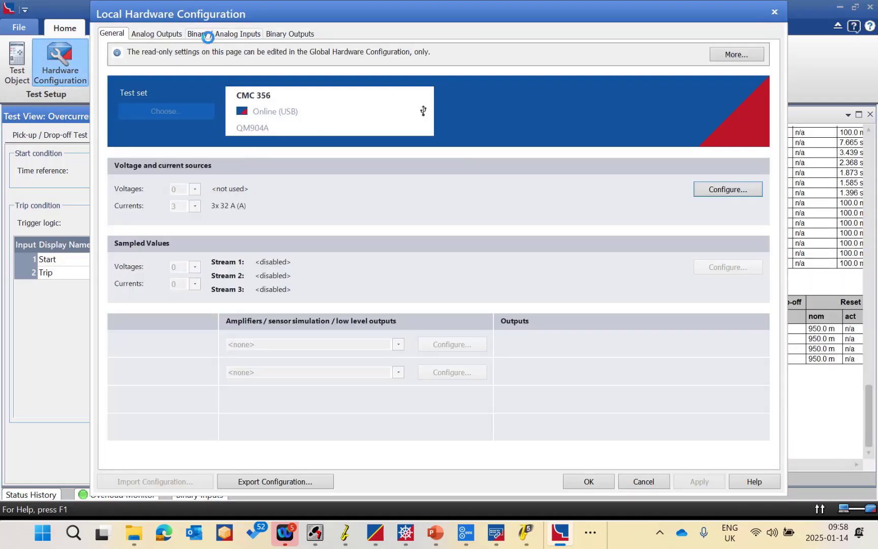
pyautogui.click(208, 34)
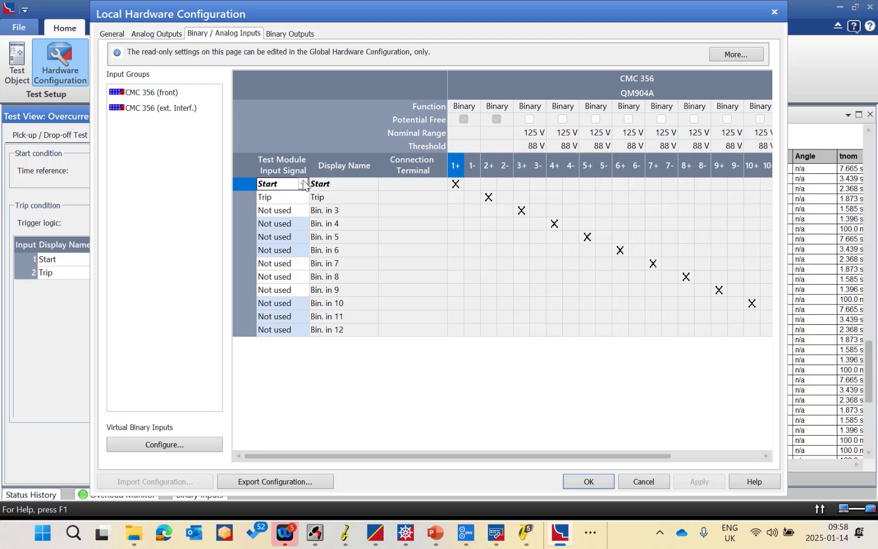
pyautogui.click(590, 481)
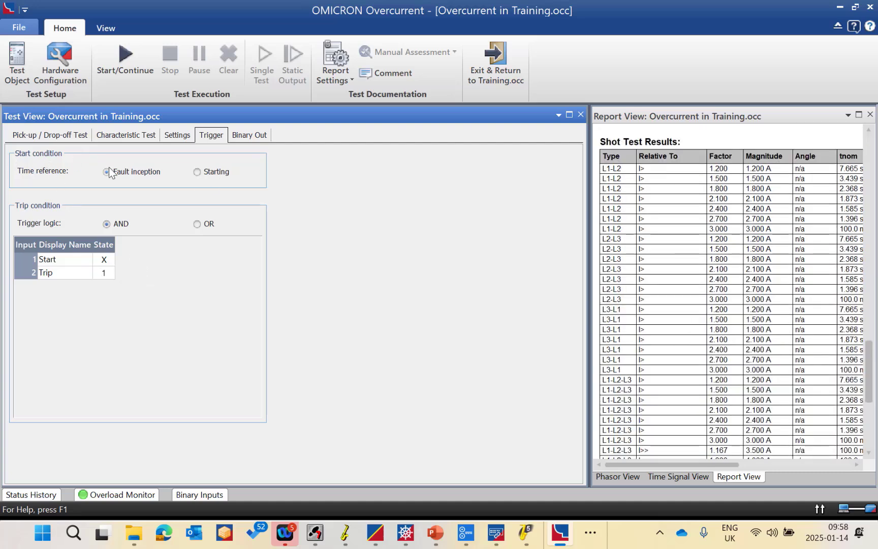
# Check the binary output states, the pick-up/drop-off test lines and the test state section of the report.
pyautogui.click(261, 140)
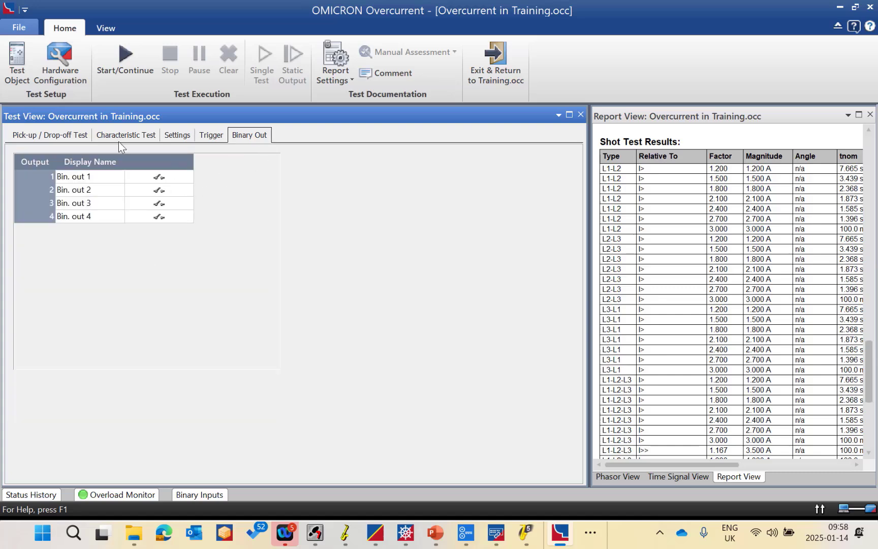
pyautogui.click(45, 138)
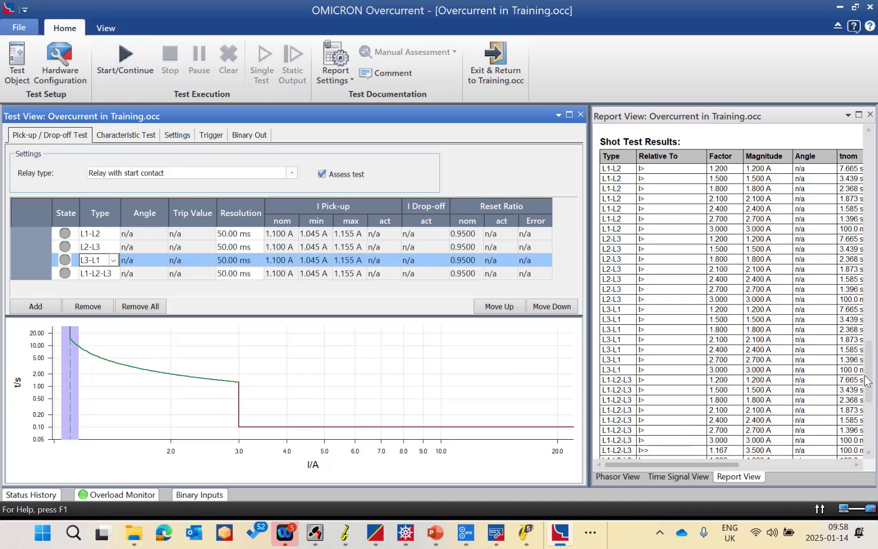
pyautogui.moveTo(869, 390); pyautogui.dragTo(869, 418)
pyautogui.click(864, 141)
pyautogui.click(871, 163)
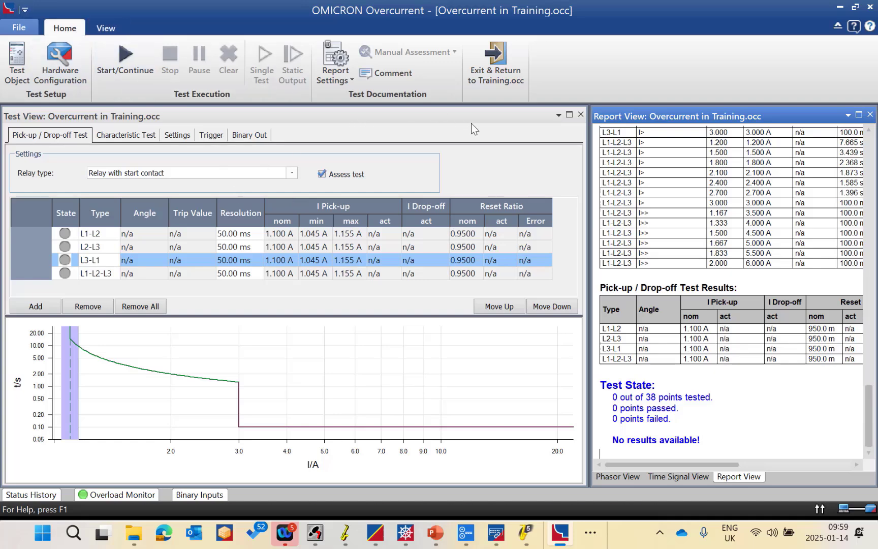
# View the time signals and compare the phasors of the L3-L1 and L1-L2-L3 pick-up lines, ending back at the report.
pyautogui.click(677, 481)
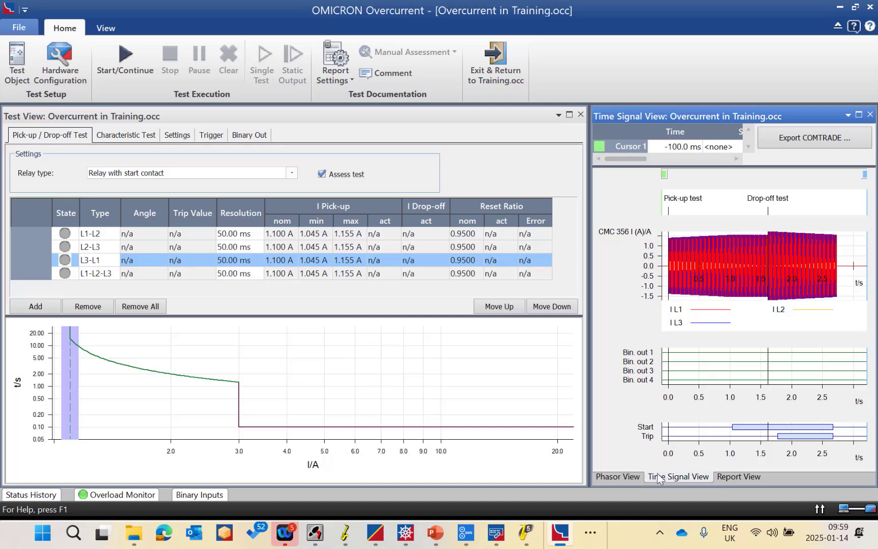
pyautogui.click(617, 476)
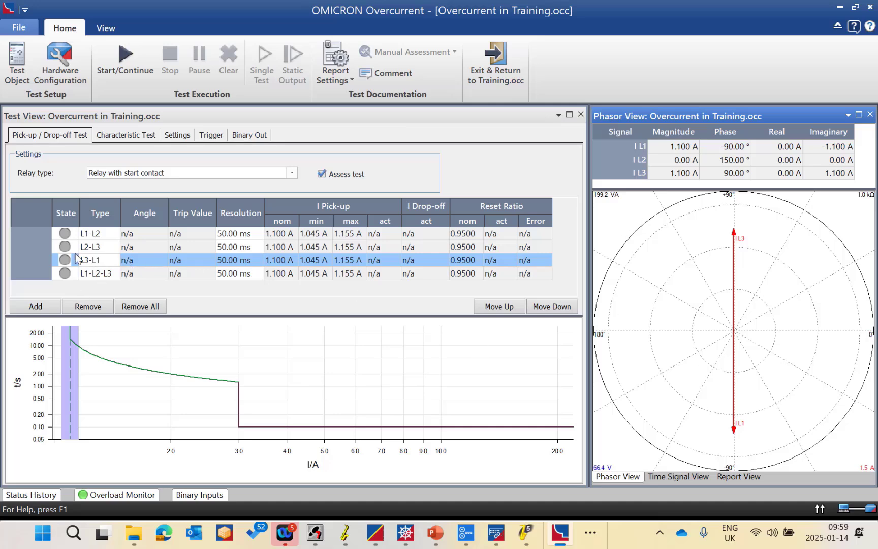
pyautogui.click(97, 275)
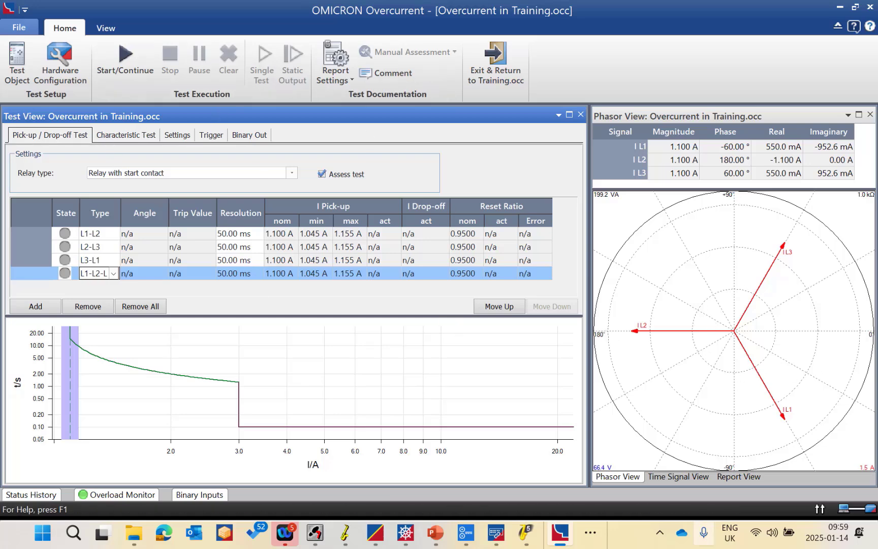
pyautogui.click(733, 477)
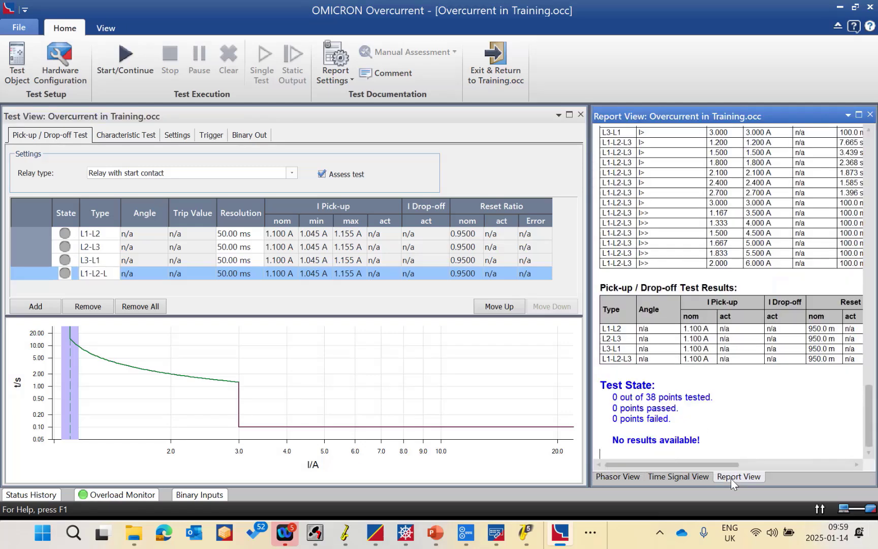
# Run the complete overcurrent test and follow the actual trip times and deviations of the characteristic test shots.
pyautogui.click(117, 57)
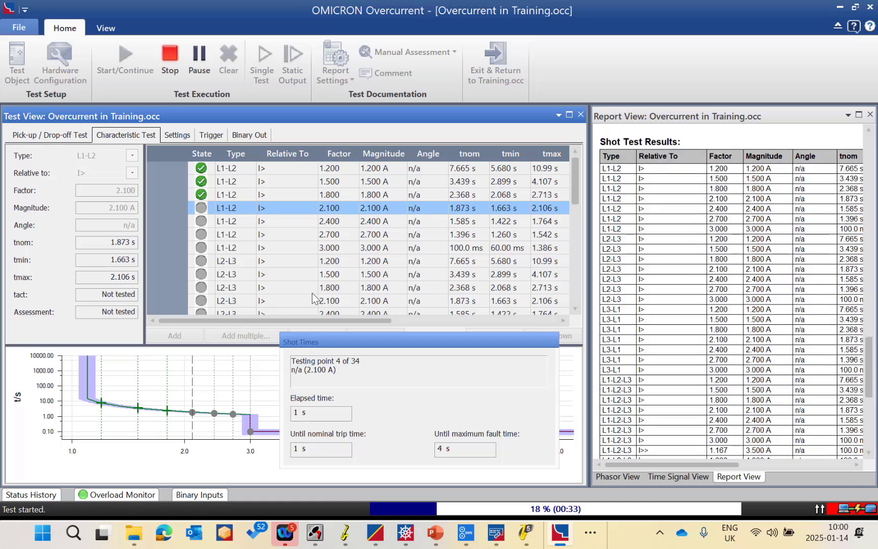
pyautogui.moveTo(321, 316); pyautogui.dragTo(417, 318)
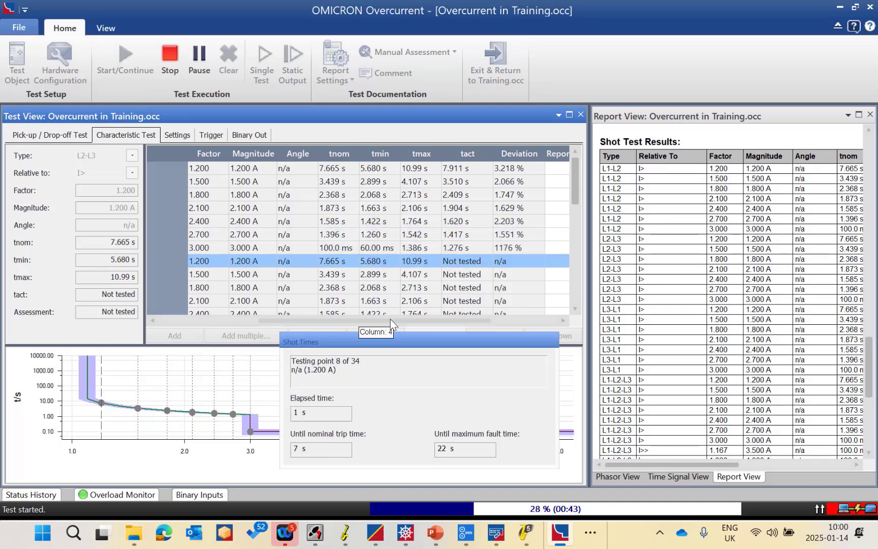
pyautogui.moveTo(390, 319); pyautogui.dragTo(475, 327)
pyautogui.scroll(-9, 602, 178)
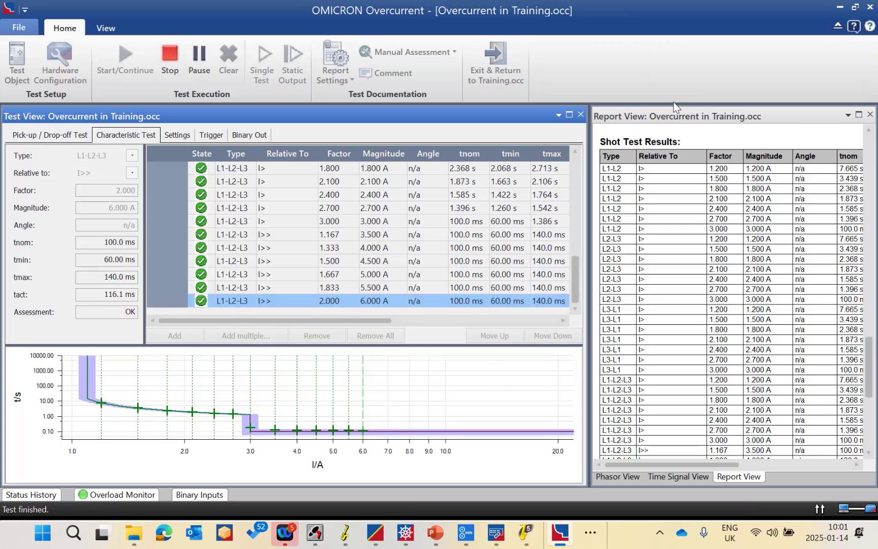
# Enlarge the report and define its Short Form to include Characteristic Diagrams and exclude Test Module and Test Settings.
pyautogui.click(859, 115)
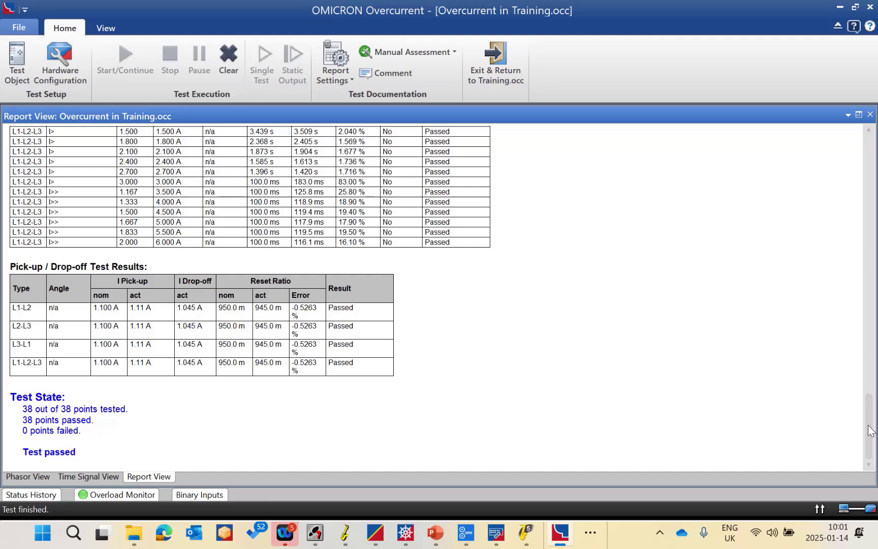
pyautogui.moveTo(870, 430); pyautogui.dragTo(863, 191)
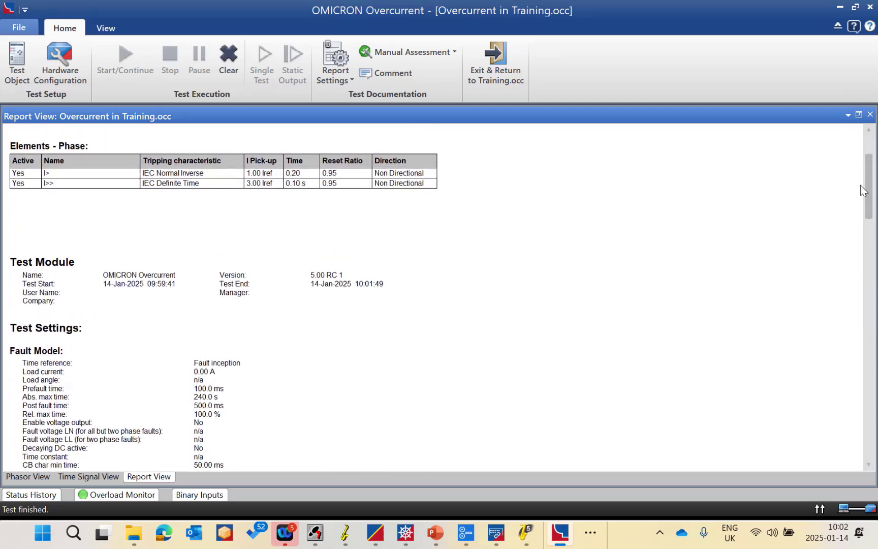
pyautogui.click(333, 77)
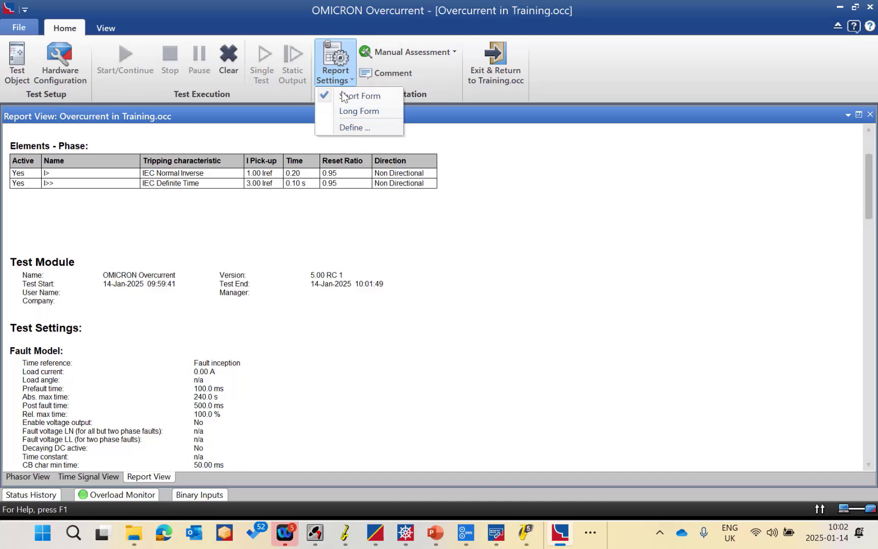
pyautogui.click(348, 126)
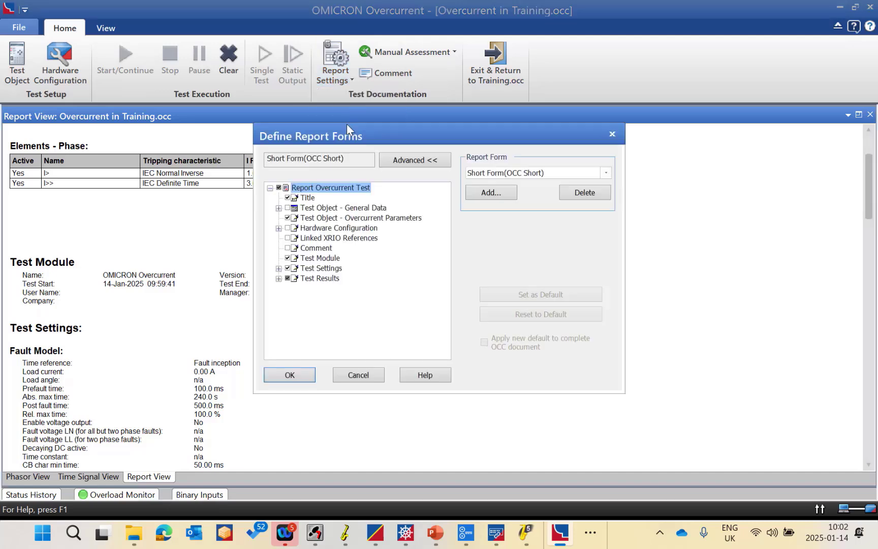
pyautogui.click(279, 279)
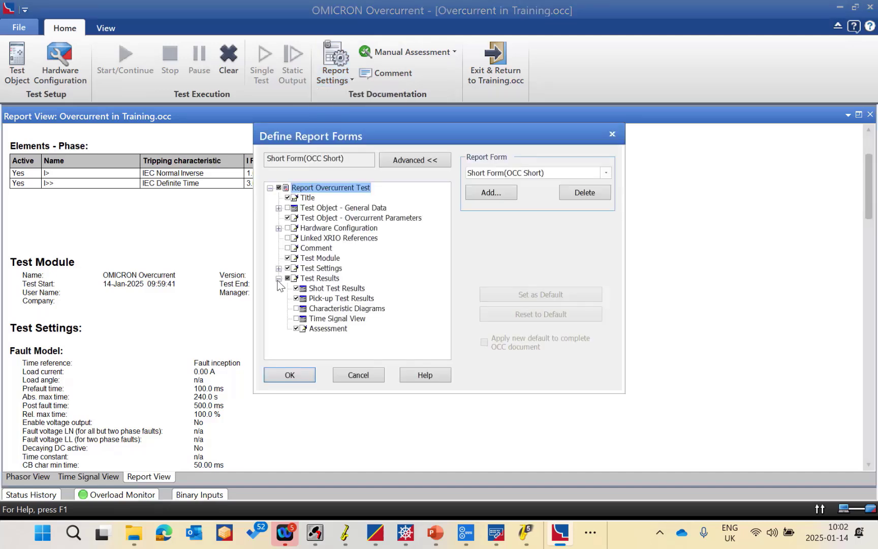
pyautogui.click(297, 309)
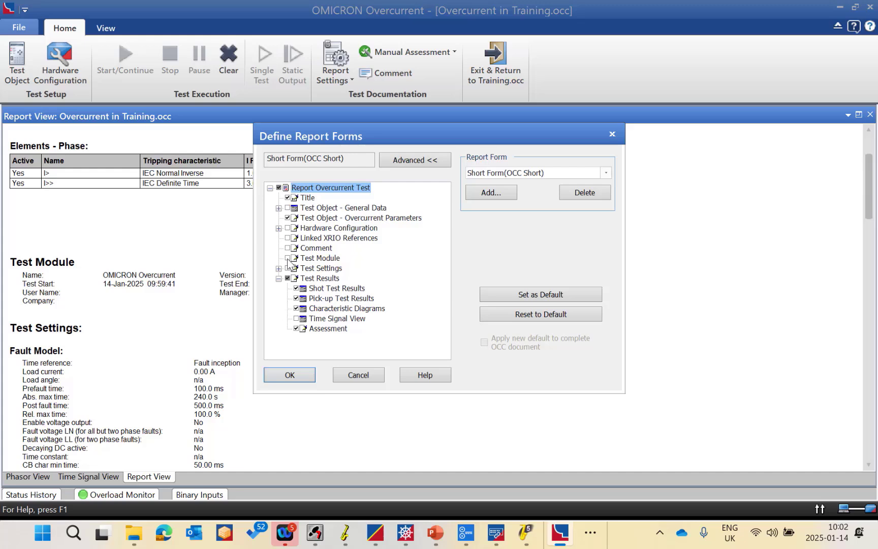
pyautogui.click(290, 374)
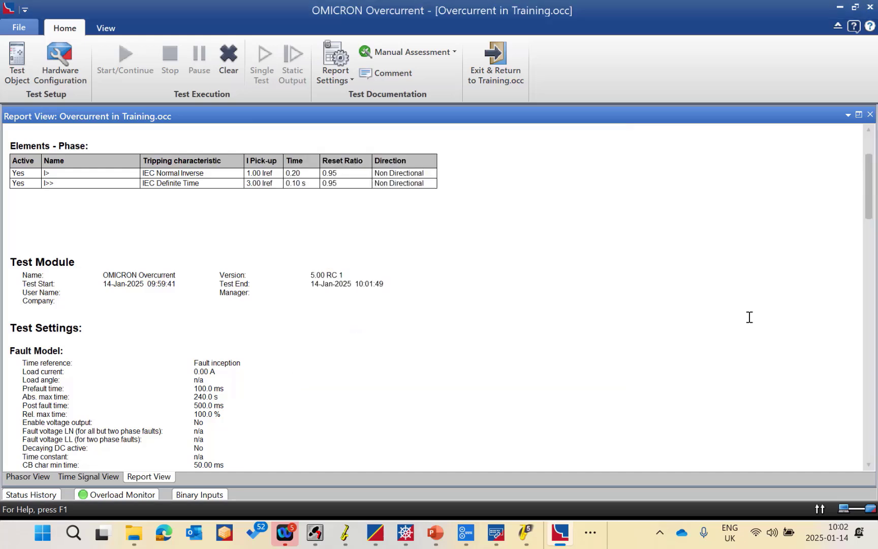
# Review the report's parameters, results and fault-type charts, and restore the report view to its normal size.
pyautogui.hotkey('ctrl', 'End')
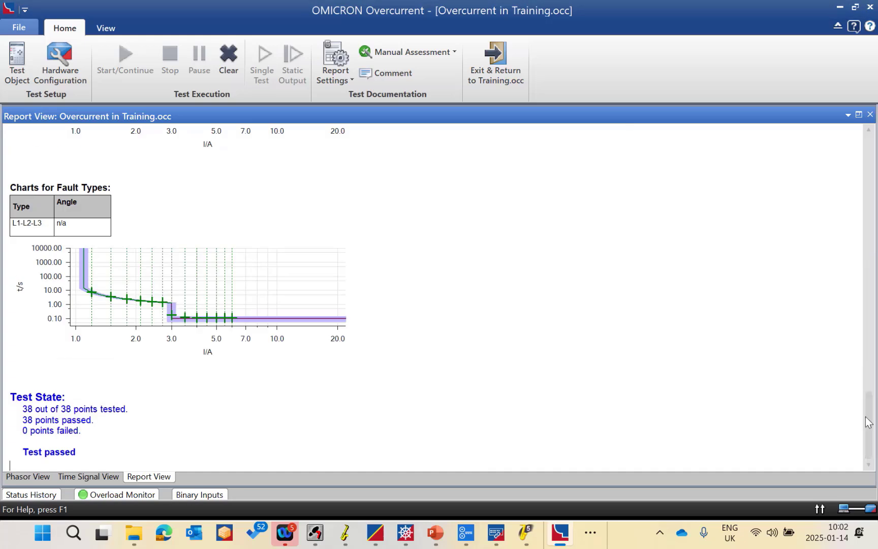
pyautogui.moveTo(868, 422); pyautogui.dragTo(873, 175)
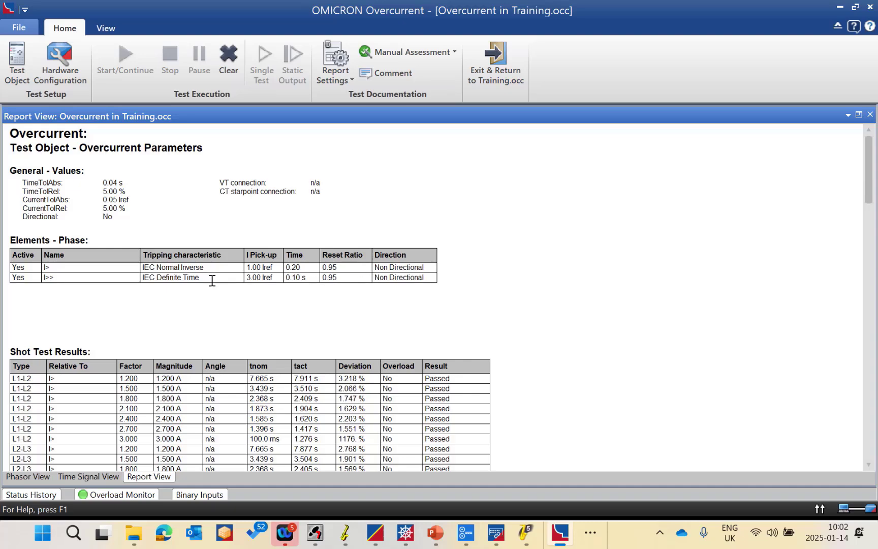
pyautogui.moveTo(871, 196); pyautogui.dragTo(876, 332)
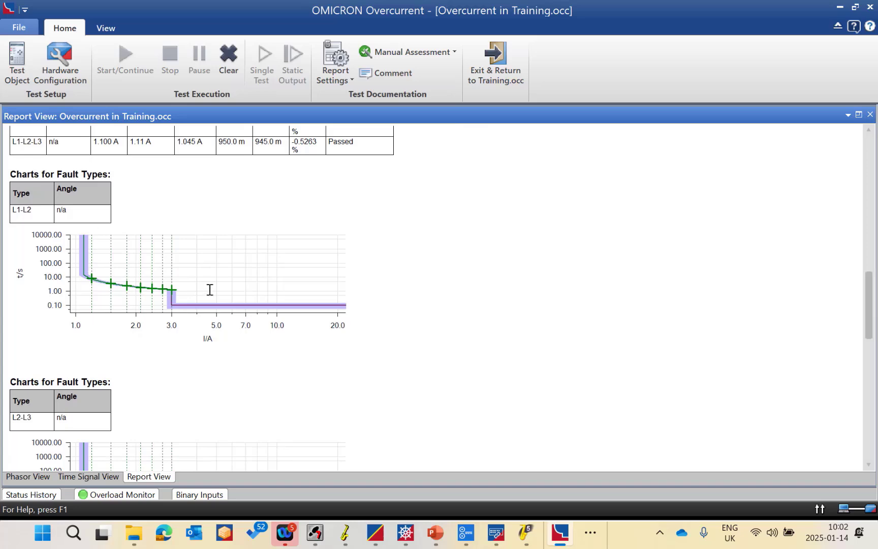
pyautogui.moveTo(873, 321); pyautogui.dragTo(873, 203)
pyautogui.click(860, 118)
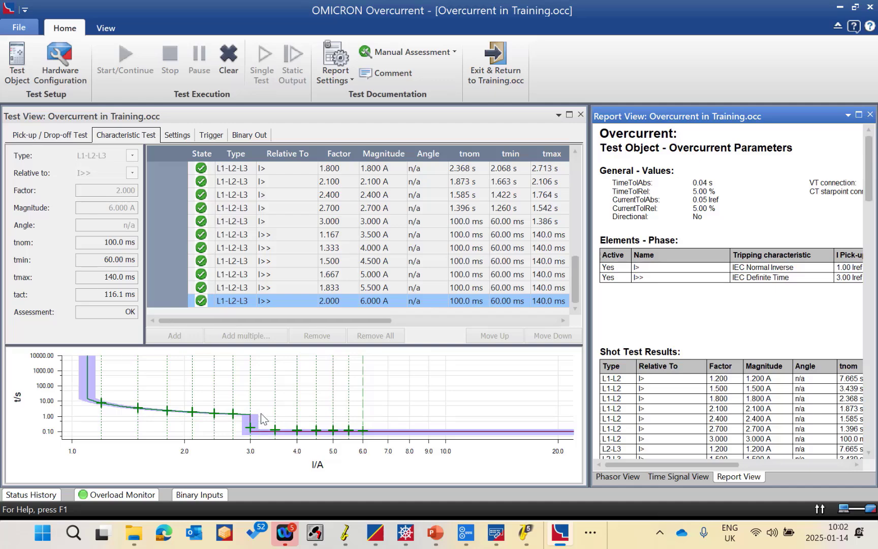
# Return to OMICRON Control Center and open the Pulse Ramping module of Training.occ.
pyautogui.click(495, 58)
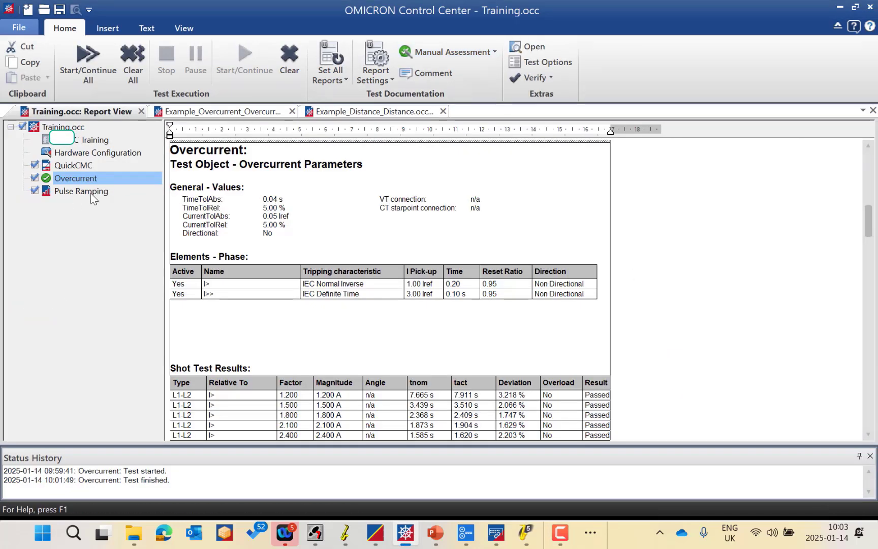
pyautogui.click(81, 193)
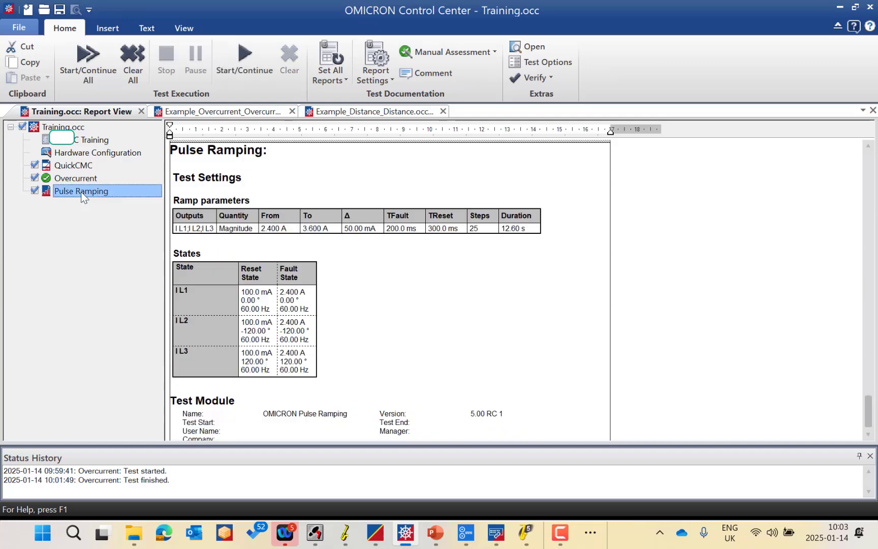
pyautogui.doubleClick(81, 192)
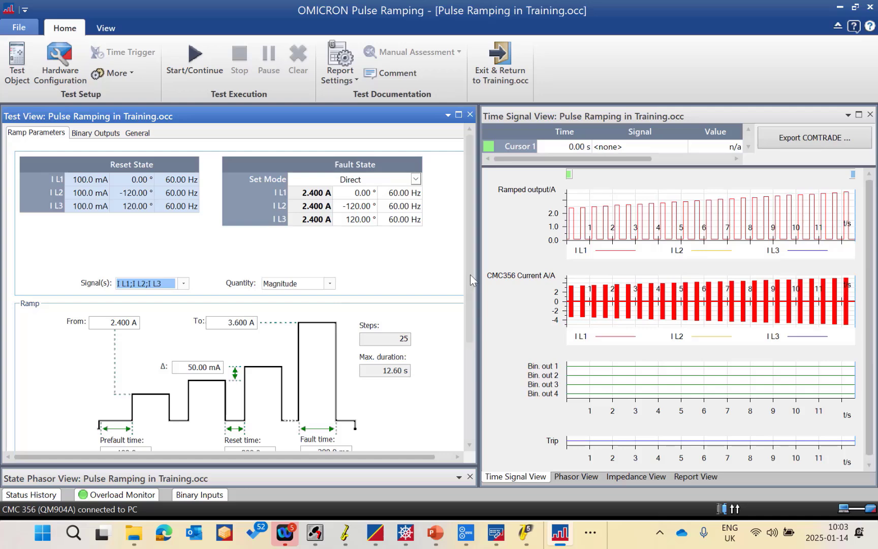
# Set the ramp's step size Δ to 20 mA in the Pulse Ramping test.
pyautogui.moveTo(470, 277); pyautogui.dragTo(476, 318)
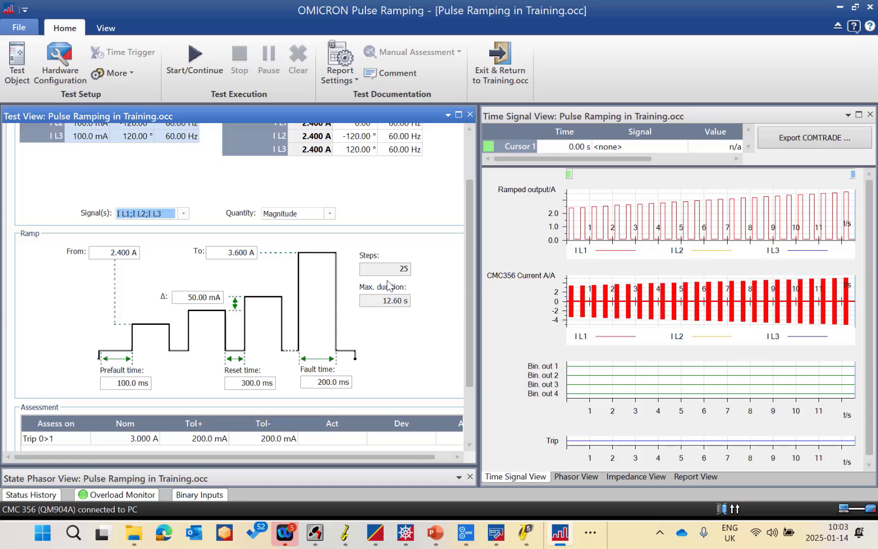
pyautogui.click(191, 296)
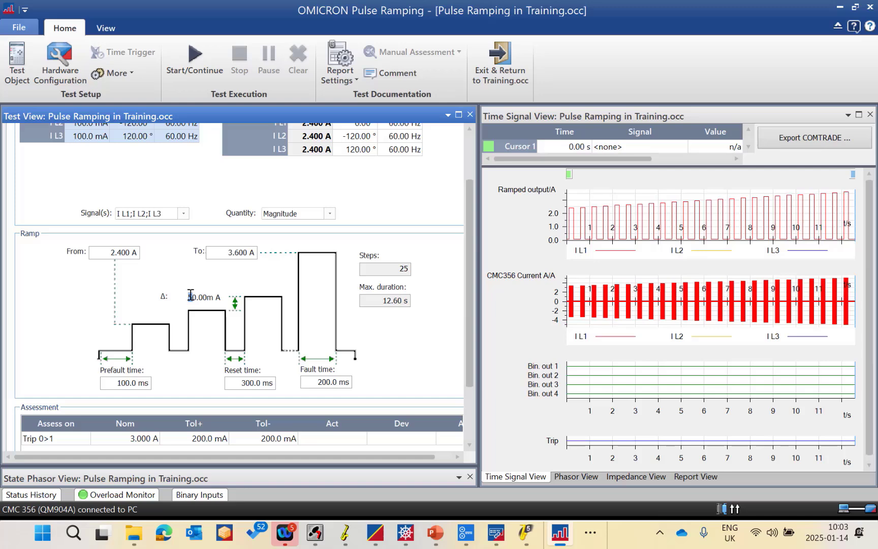
pyautogui.write('2')
pyautogui.press('Return')
pyautogui.click(401, 268)
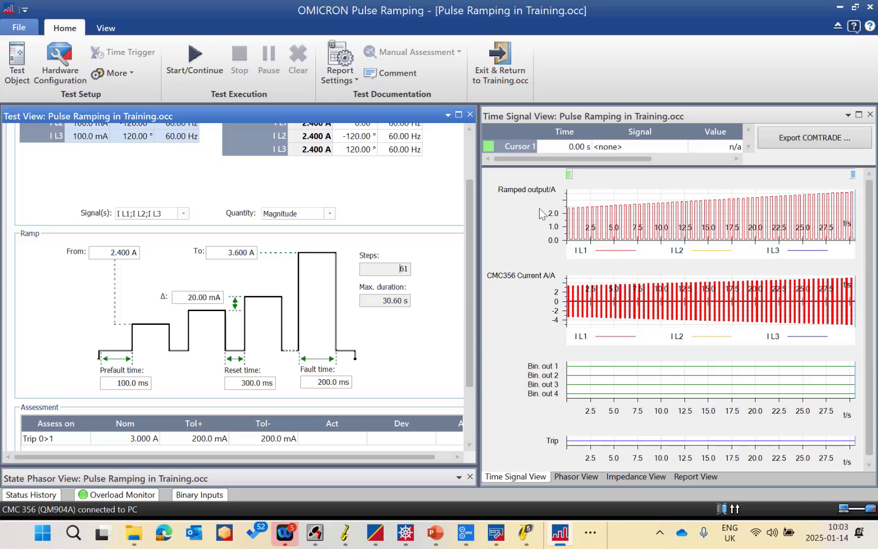
# Switch the Trip 0>1 assessment to relative tolerances, and restore the absolute tolerances.
pyautogui.scroll(-3, 473, 223)
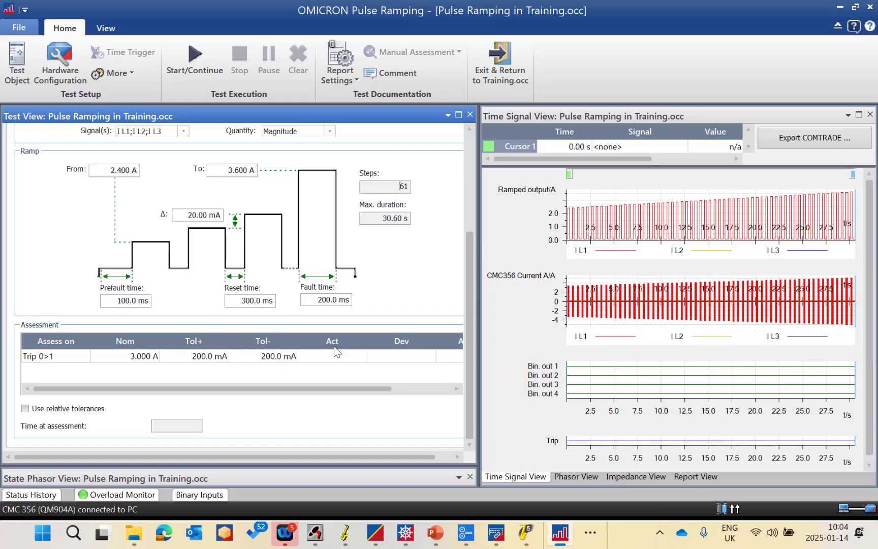
pyautogui.moveTo(281, 390)
pyautogui.mouseDown()
pyautogui.moveTo(406, 416)
pyautogui.moveTo(366, 391)
pyautogui.moveTo(267, 392)
pyautogui.mouseUp()
pyautogui.click(65, 412)
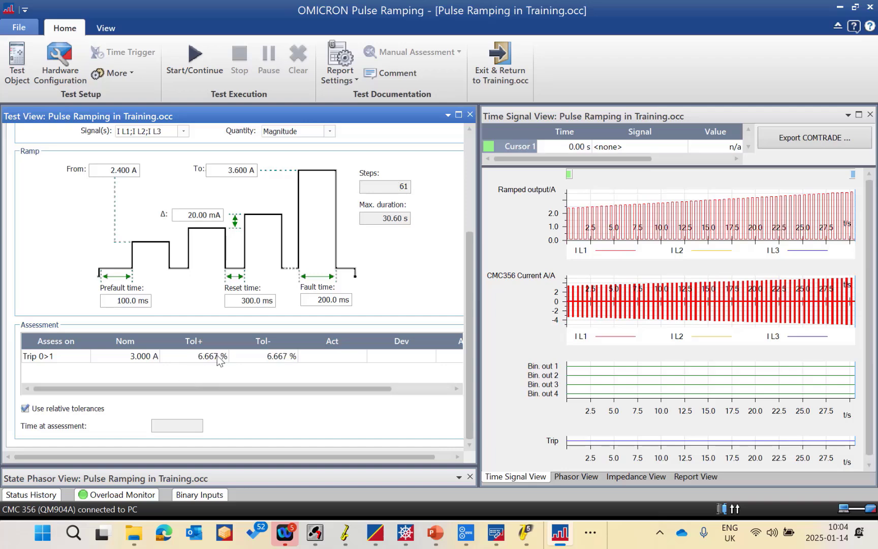
pyautogui.click(40, 410)
# Link the nominal value of the Trip 0>1 assessment to Ipickup,nom of Timed Overcurrent Element2 in XRIO.
pyautogui.rightClick(136, 363)
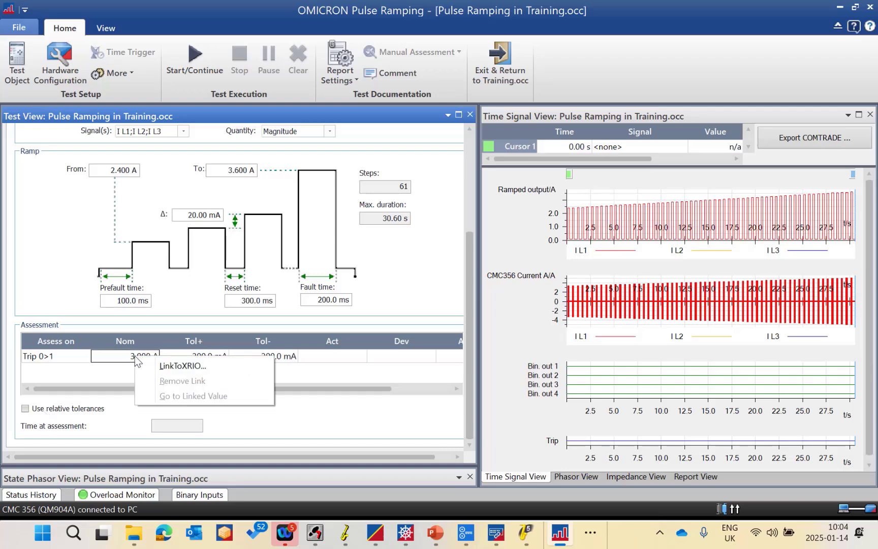
pyautogui.click(161, 364)
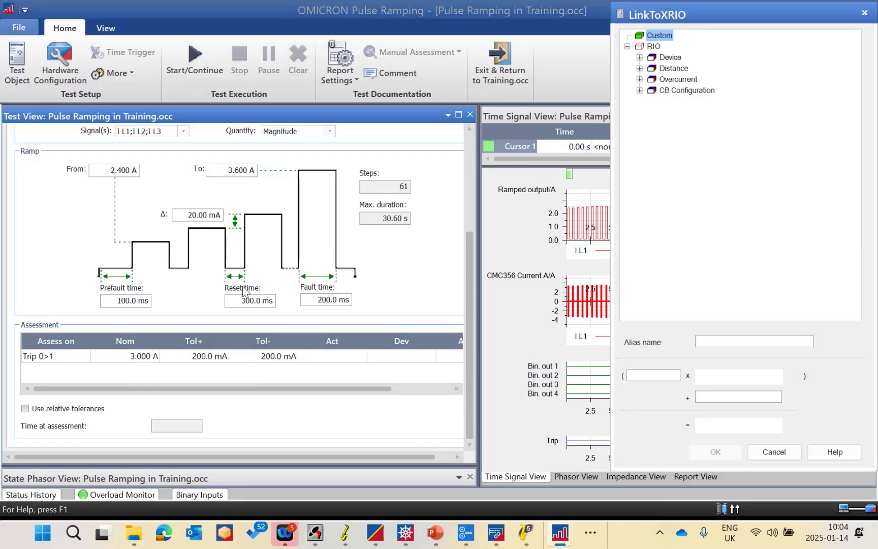
pyautogui.click(640, 79)
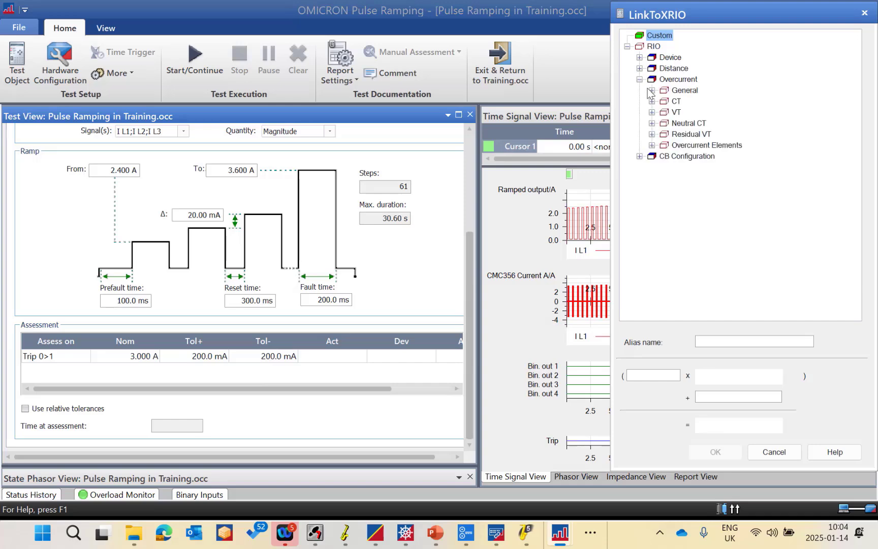
pyautogui.click(653, 146)
pyautogui.click(665, 167)
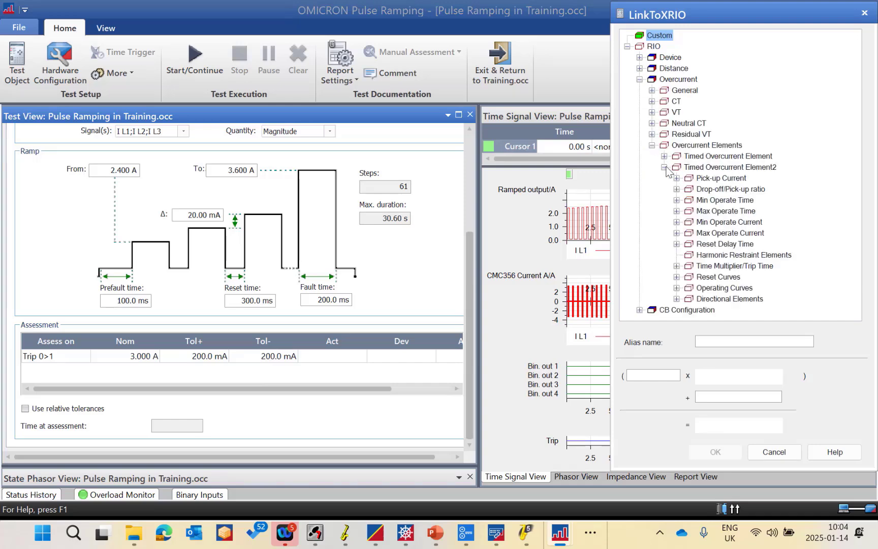
pyautogui.click(702, 178)
pyautogui.doubleClick(697, 178)
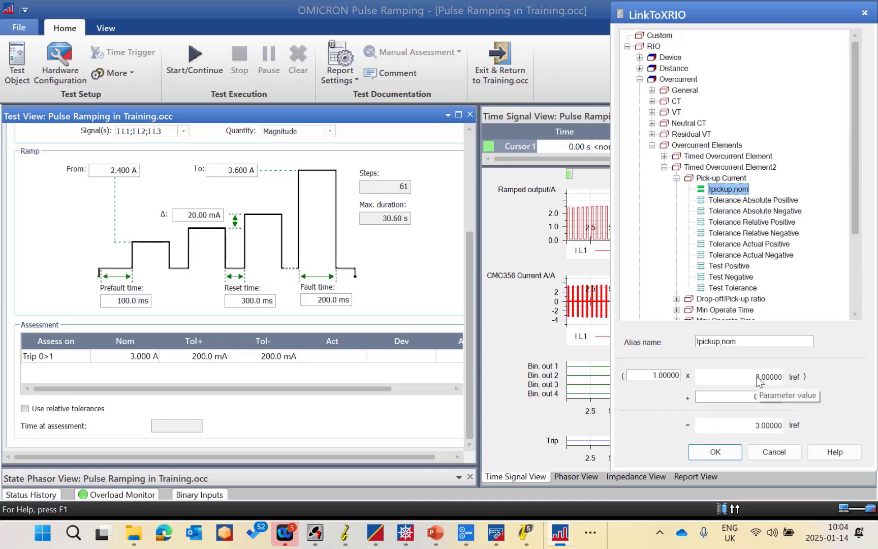
pyautogui.click(713, 452)
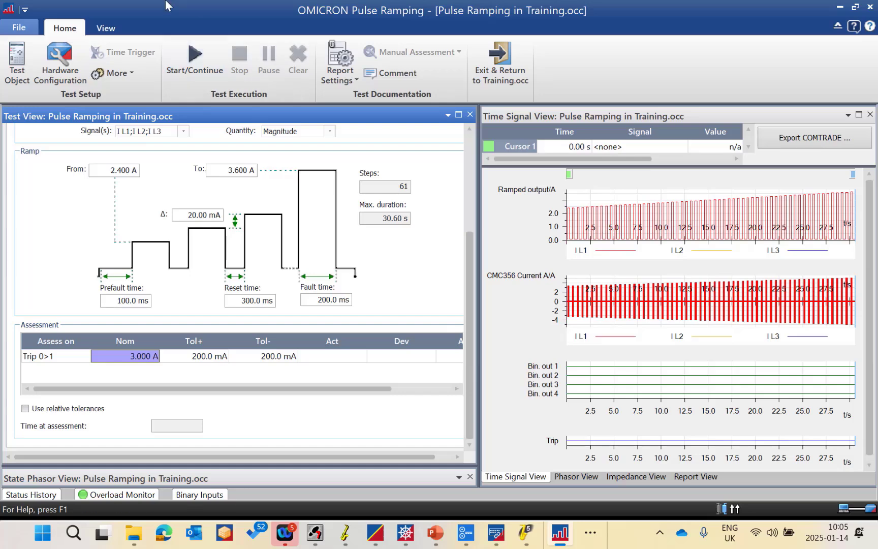
# Run the Pulse Ramping test and examine the actual value and deviation in the assessment table.
pyautogui.moveTo(471, 282); pyautogui.dragTo(474, 181)
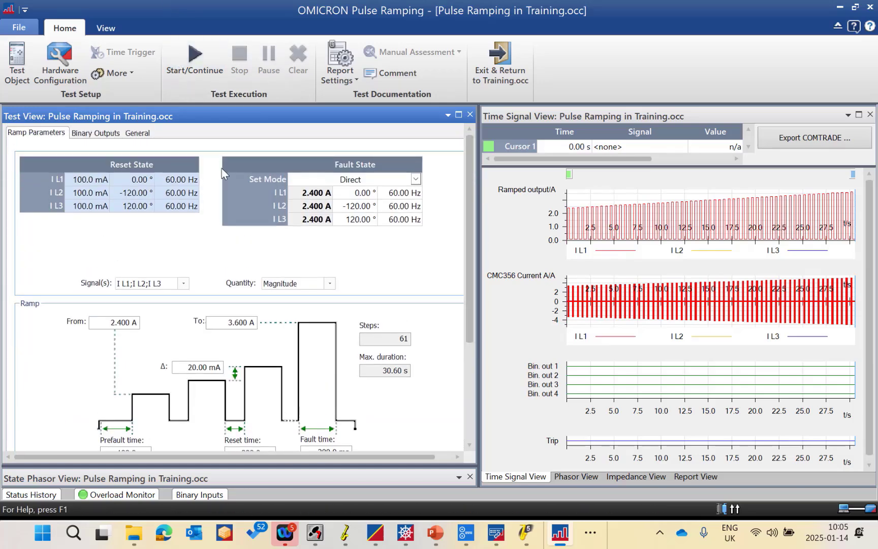
pyautogui.click(190, 78)
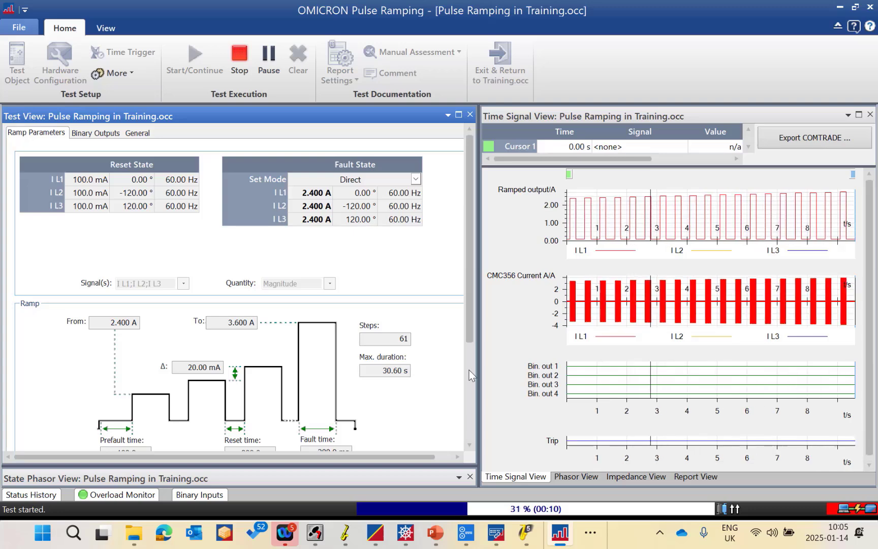
pyautogui.scroll(-3, 469, 370)
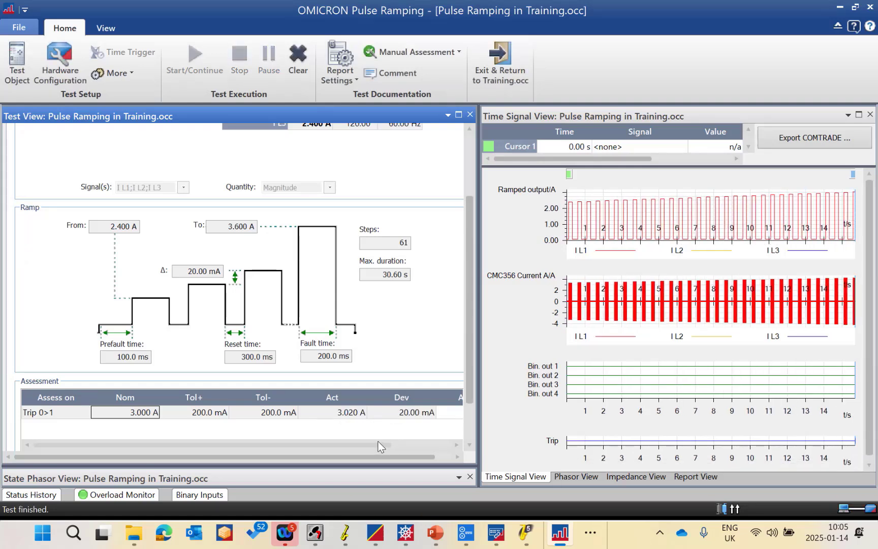
pyautogui.moveTo(377, 444)
pyautogui.mouseDown()
pyautogui.moveTo(393, 445)
pyautogui.moveTo(365, 451)
pyautogui.mouseUp()
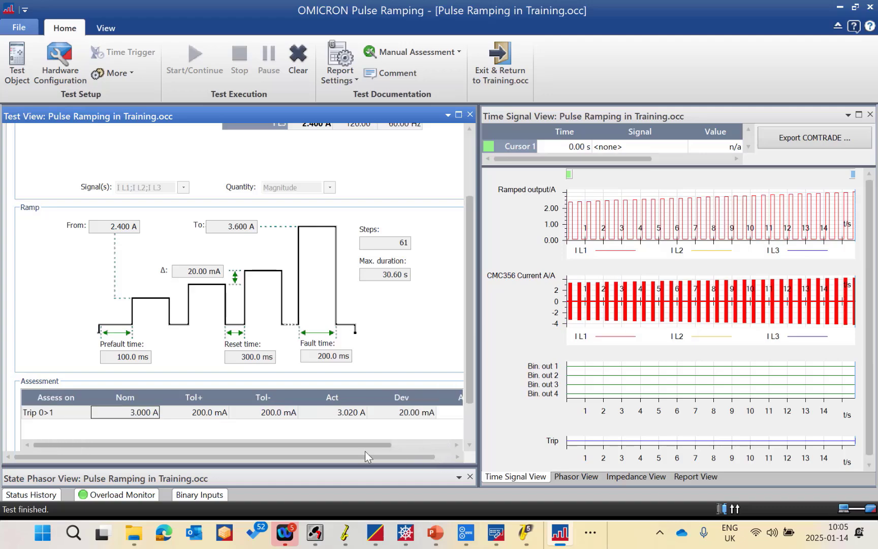
# Return to Training.occ and rename the Pulse Ramping module as "I>> PU DO".
pyautogui.click(501, 62)
pyautogui.click(84, 190)
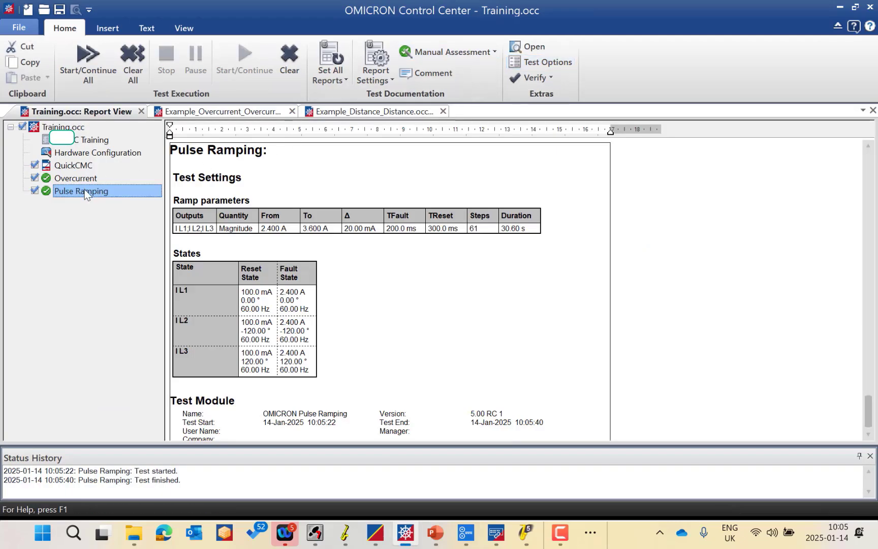
pyautogui.click(85, 190)
pyautogui.write('I>> PU DO')
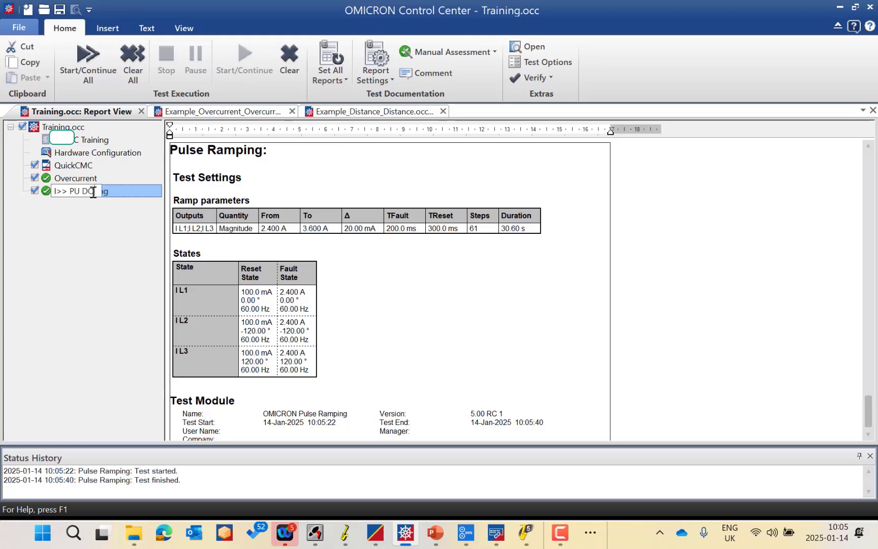
pyautogui.press('Return')
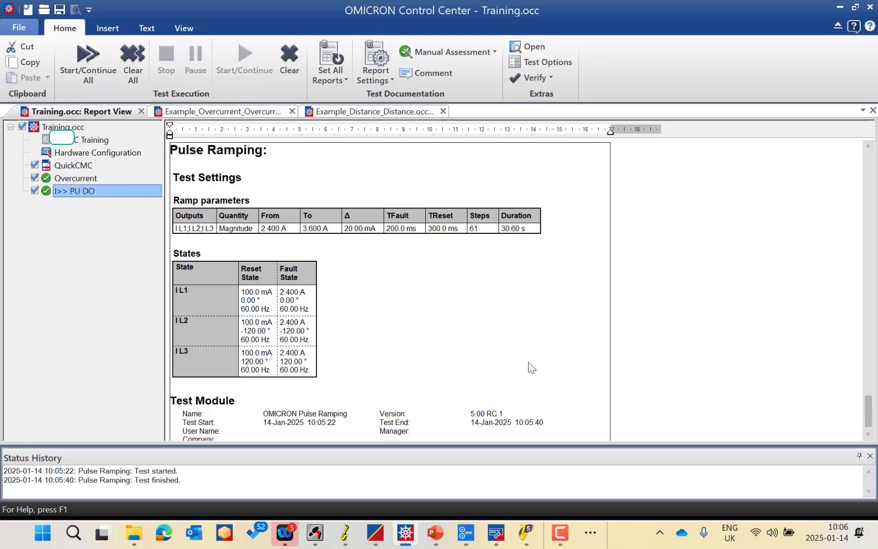
# Review the report sections of the Overcurrent, QuickCMC and I>> PU DO modules.
pyautogui.click(81, 180)
pyautogui.click(79, 165)
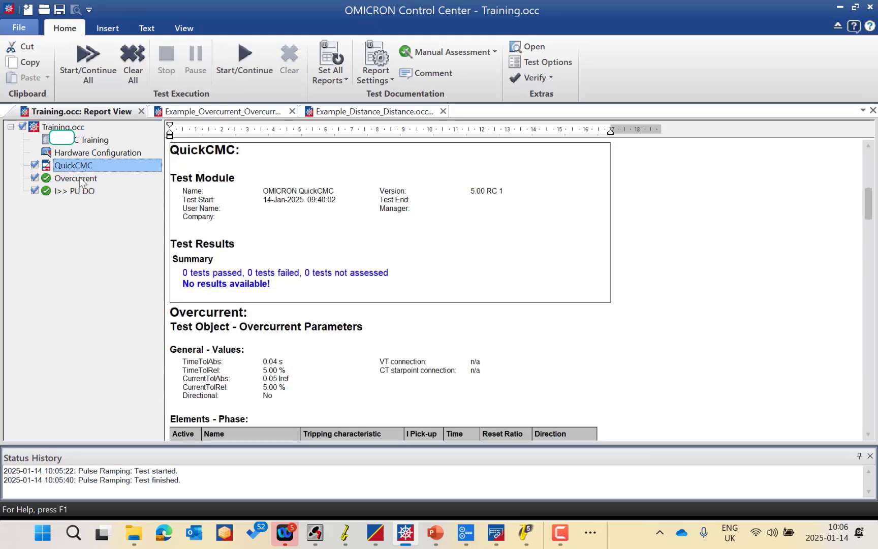
pyautogui.click(79, 178)
pyautogui.click(84, 193)
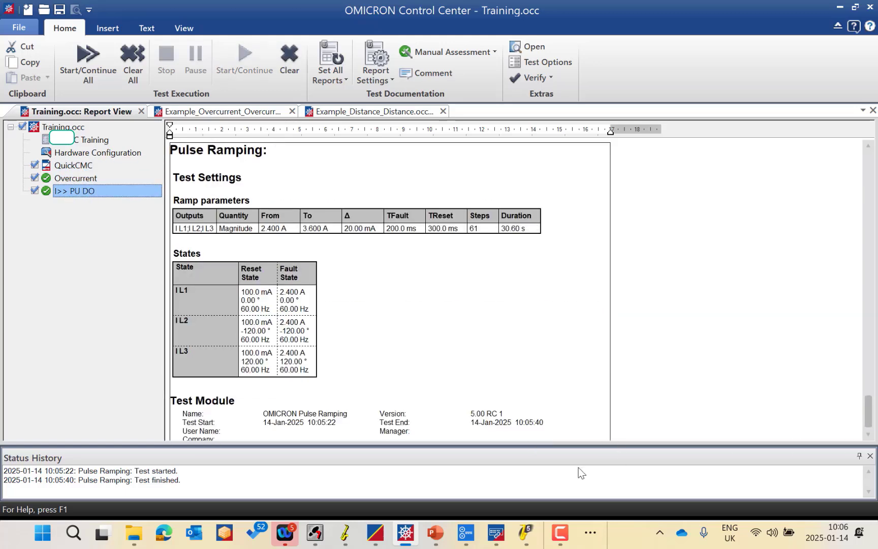